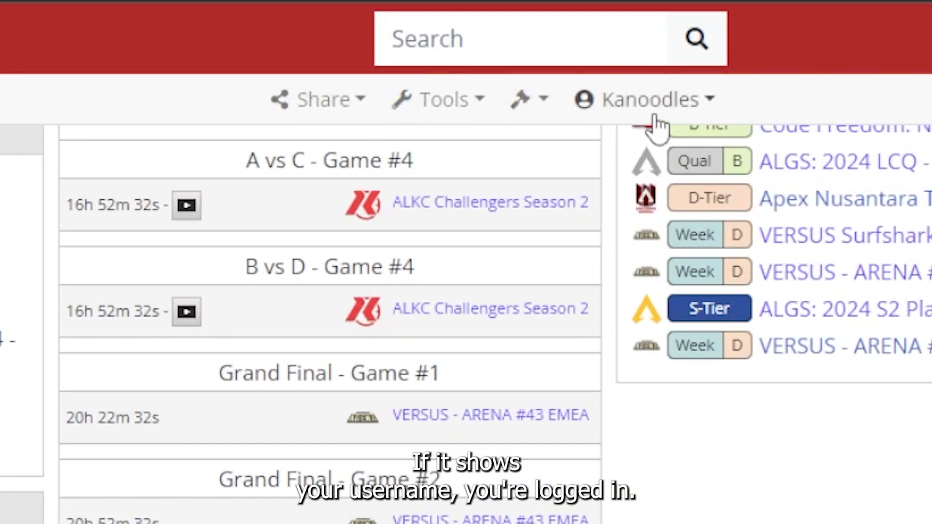
Open the Finals page of the Split 2 Playoffs
{"action": "left_click", "coordinate": [649, 109]}
{"action": "left_click", "coordinate": [658, 103]}
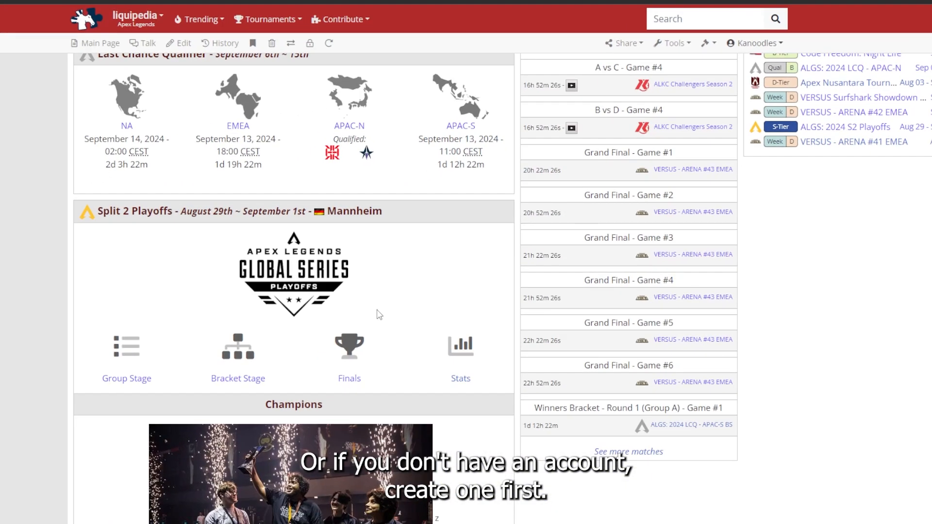
{"action": "scroll", "coordinate": [306, 292], "scroll_direction": "down", "scroll_amount": 1}
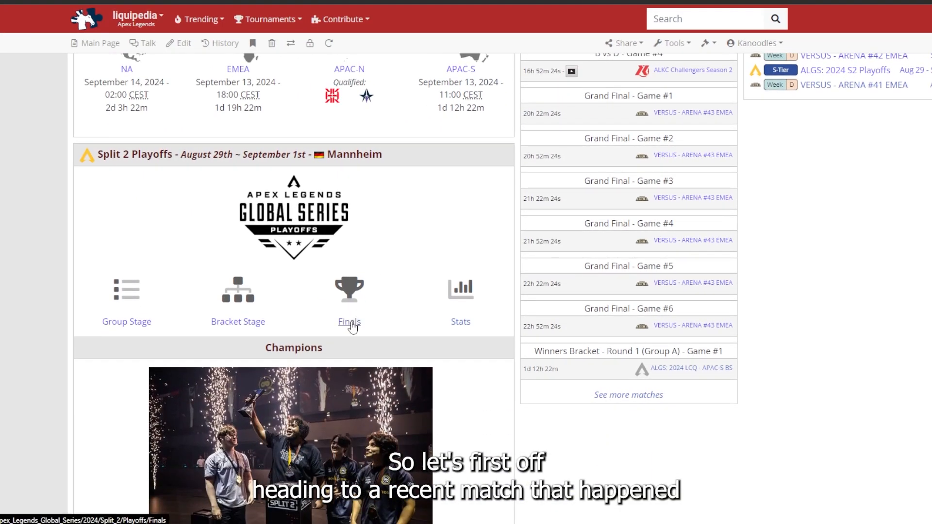
{"action": "left_click", "coordinate": [353, 323]}
Look through the Grand Final overall standings table, including the placement and kill columns of the later games
{"action": "scroll", "coordinate": [356, 312], "scroll_direction": "down", "scroll_amount": 3}
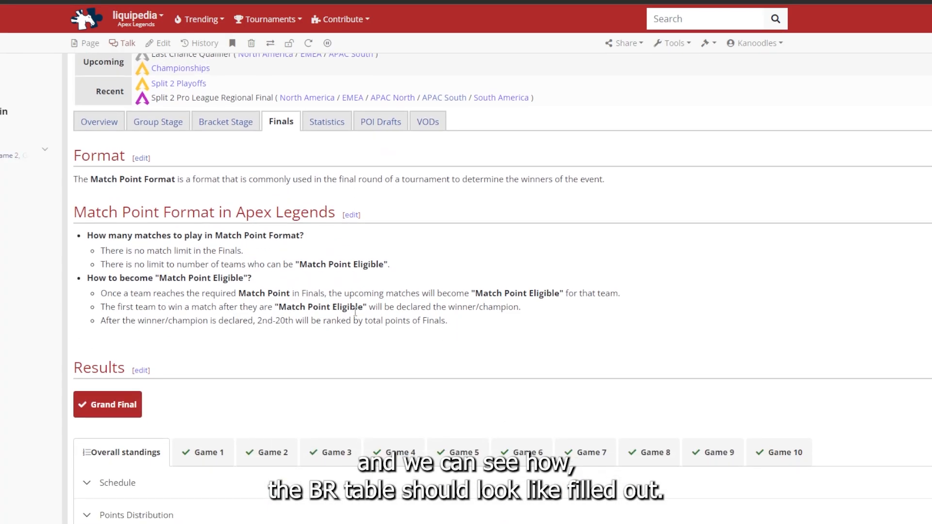
{"action": "scroll", "coordinate": [355, 311], "scroll_direction": "down", "scroll_amount": 5}
{"action": "scroll", "coordinate": [324, 309], "scroll_direction": "down", "scroll_amount": 4}
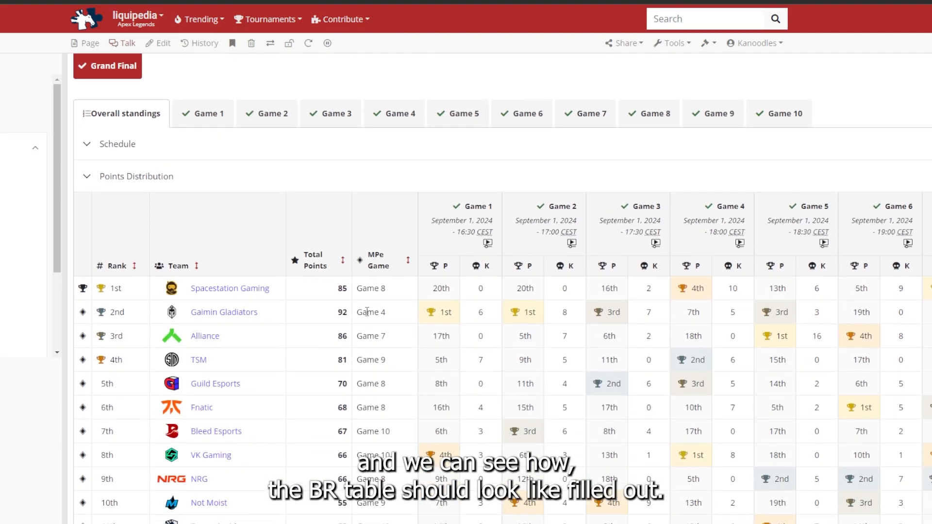
{"action": "scroll", "coordinate": [342, 304], "scroll_direction": "right", "scroll_amount": 1}
{"action": "scroll", "coordinate": [833, 221], "scroll_direction": "right", "scroll_amount": 5}
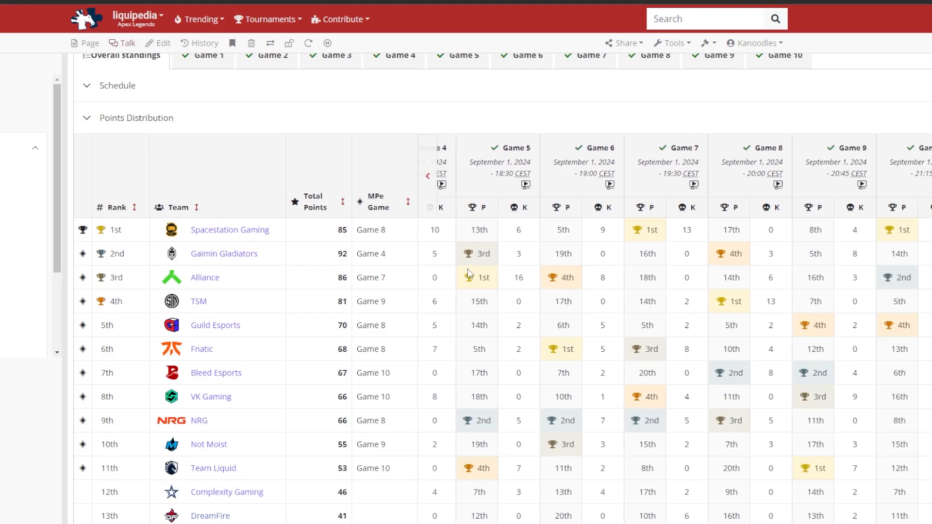
{"action": "scroll", "coordinate": [390, 225], "scroll_direction": "left", "scroll_amount": 5}
{"action": "scroll", "coordinate": [390, 224], "scroll_direction": "left", "scroll_amount": 1}
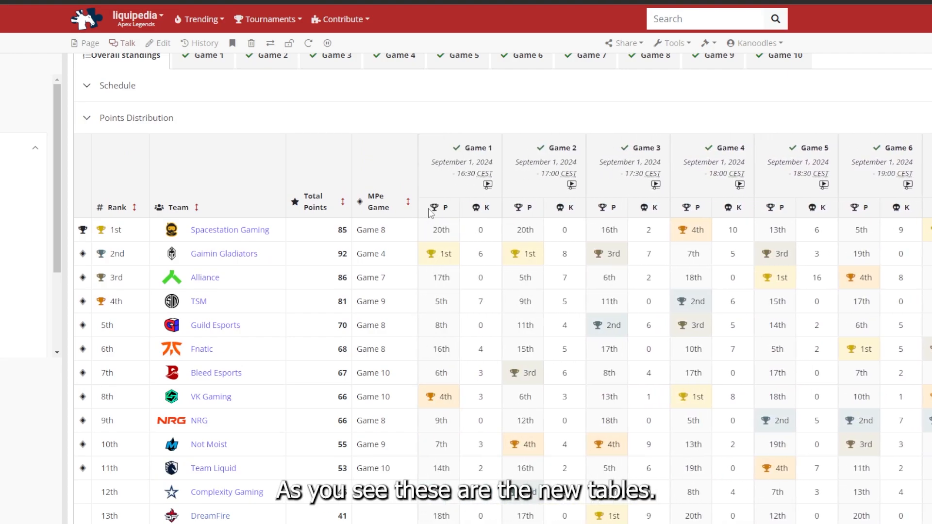
Open the Results section of the Finals page for source editing
{"action": "scroll", "coordinate": [475, 243], "scroll_direction": "up", "scroll_amount": 1}
{"action": "scroll", "coordinate": [476, 244], "scroll_direction": "up", "scroll_amount": 3}
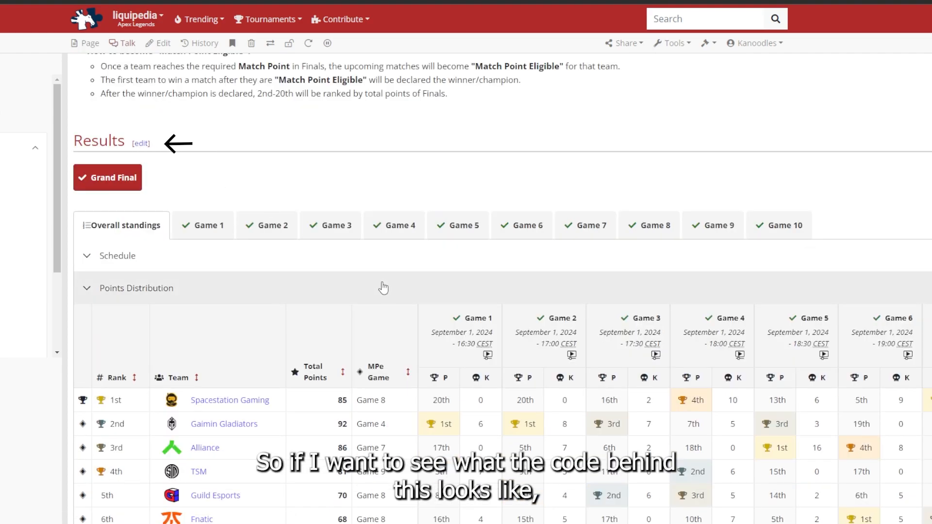
{"action": "scroll", "coordinate": [243, 203], "scroll_direction": "down", "scroll_amount": 1}
{"action": "left_click", "coordinate": [141, 86]}
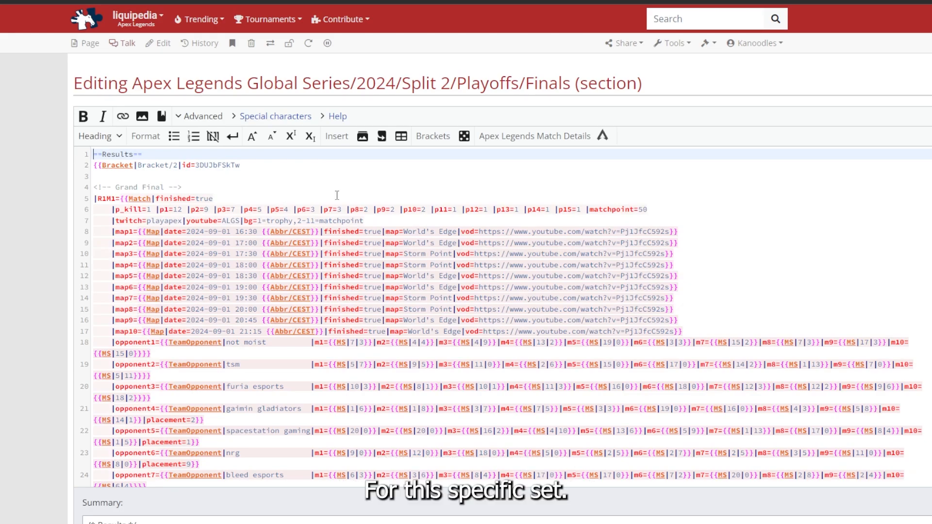
Examine the opening bracket code, highlighting the Bracket/2 template, its match ID, the R1M1 label and the match's finished parameter
{"action": "left_click_drag", "start_coordinate": [95, 165], "coordinate": [177, 168]}
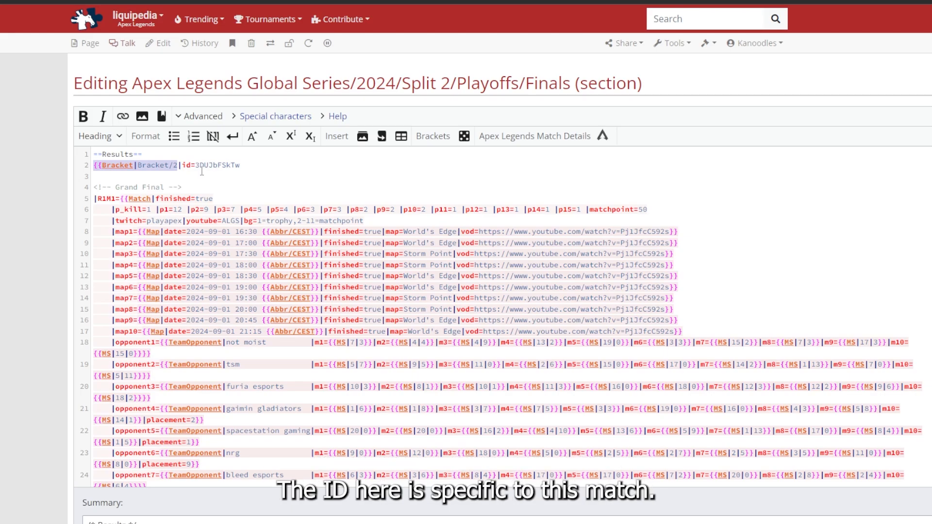
{"action": "double_click", "coordinate": [202, 166]}
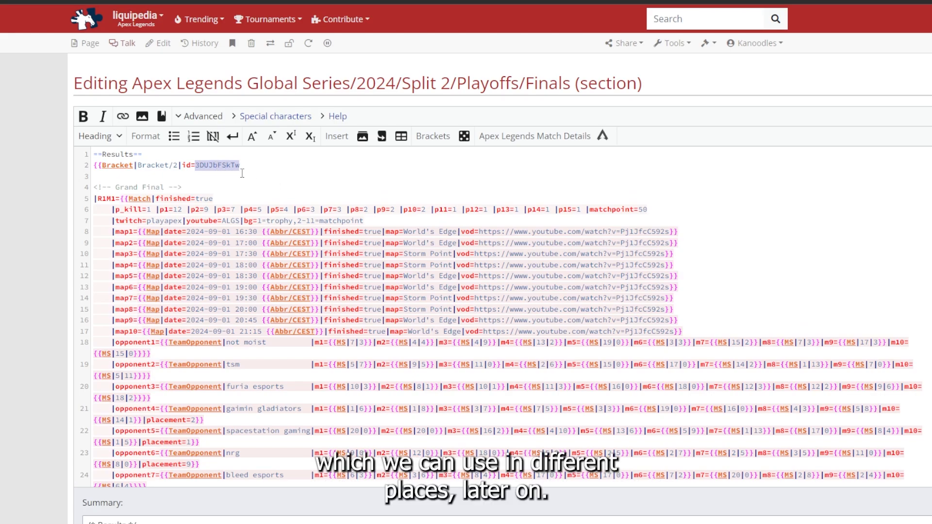
{"action": "scroll", "coordinate": [292, 250], "scroll_direction": "down", "scroll_amount": 2}
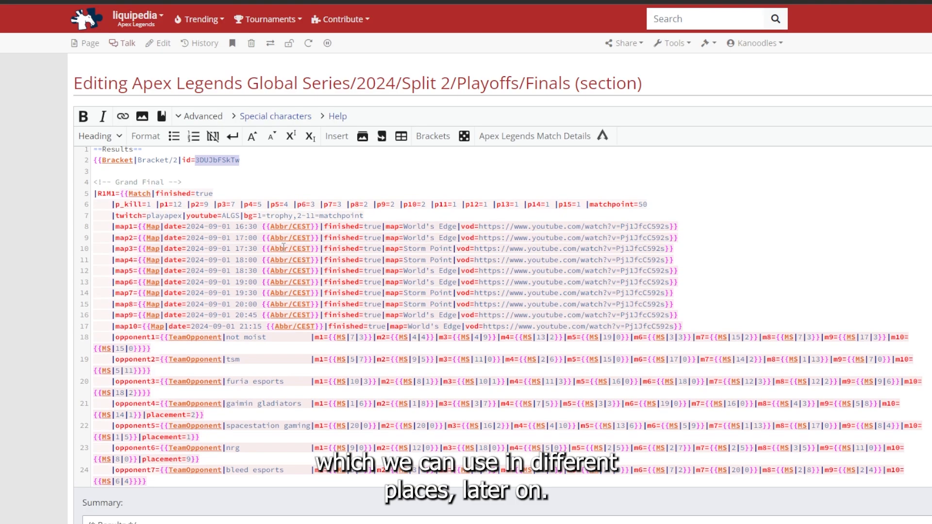
{"action": "scroll", "coordinate": [111, 194], "scroll_direction": "up", "scroll_amount": 2}
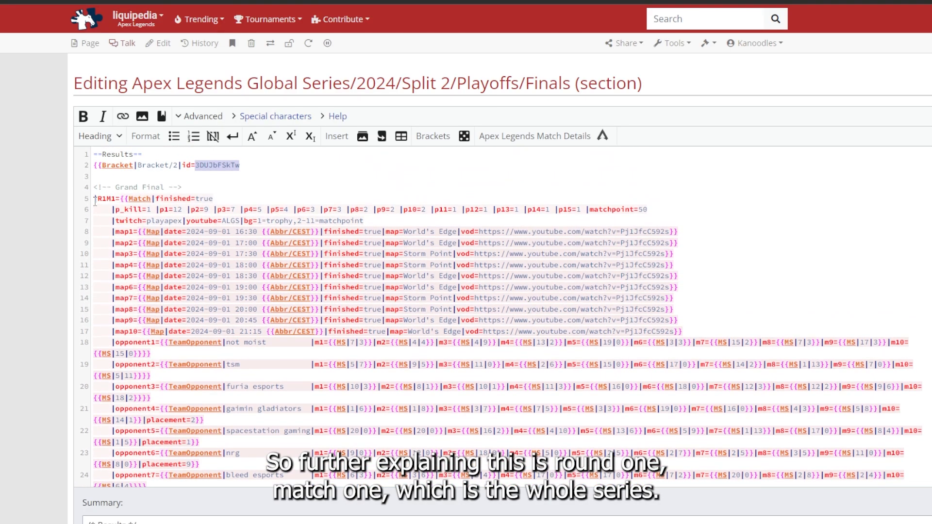
{"action": "left_click_drag", "start_coordinate": [95, 199], "coordinate": [117, 200]}
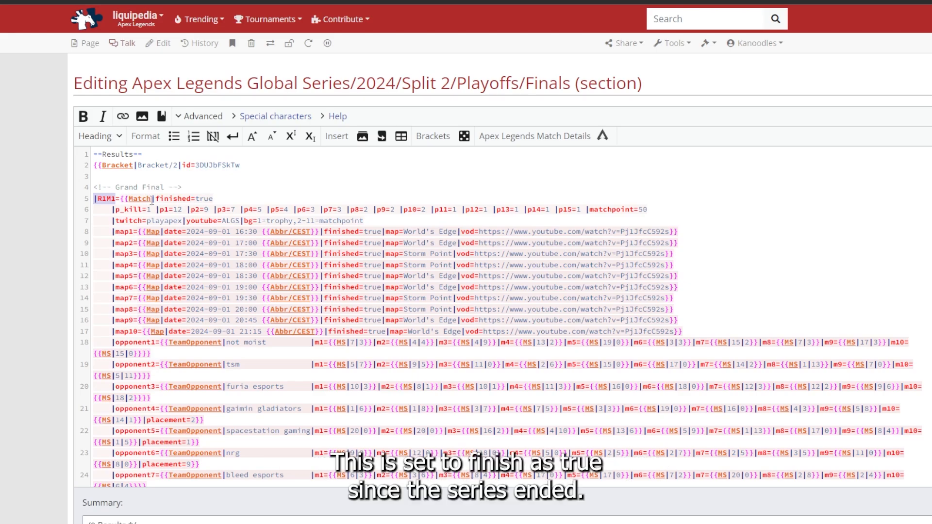
{"action": "left_click_drag", "start_coordinate": [152, 200], "coordinate": [214, 200]}
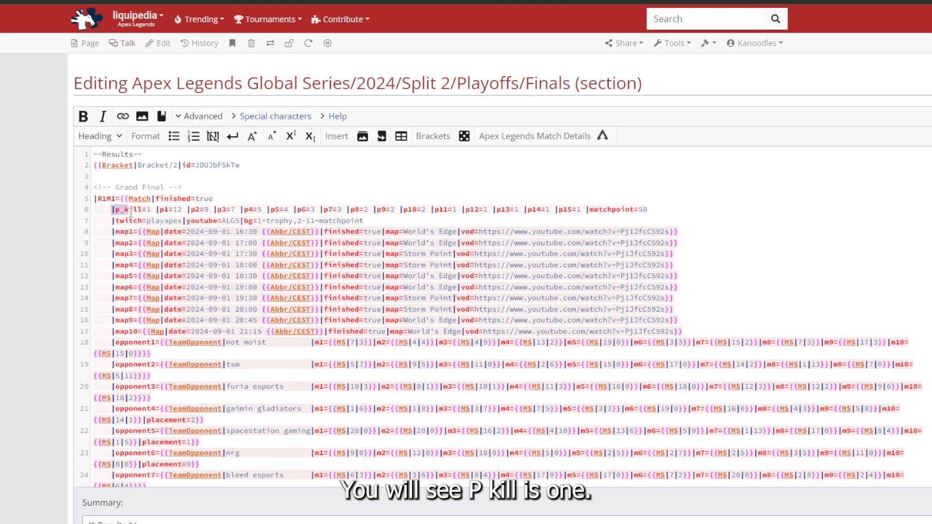
Examine the scoring parameters of the R1M1 match, from p_kill through the p1, p2 and p3 placement points
{"action": "left_click", "coordinate": [156, 210]}
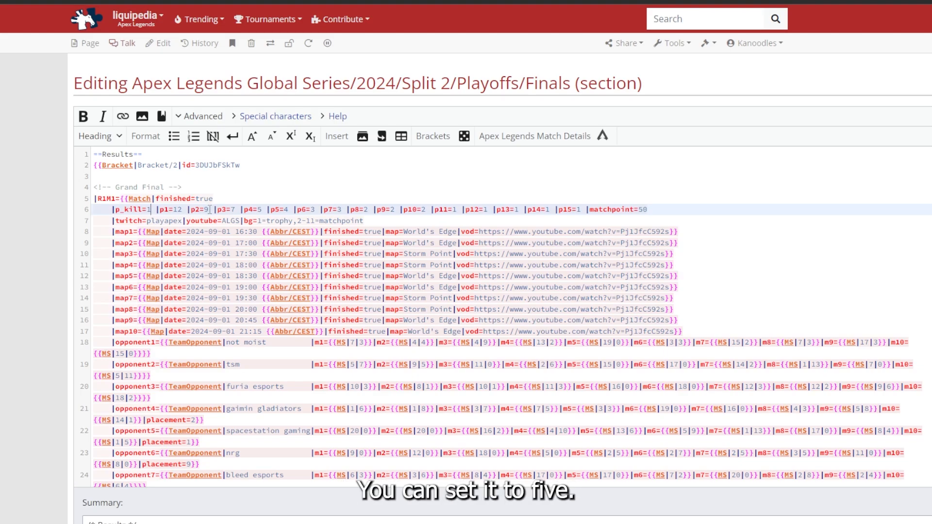
{"action": "double_click", "coordinate": [164, 210]}
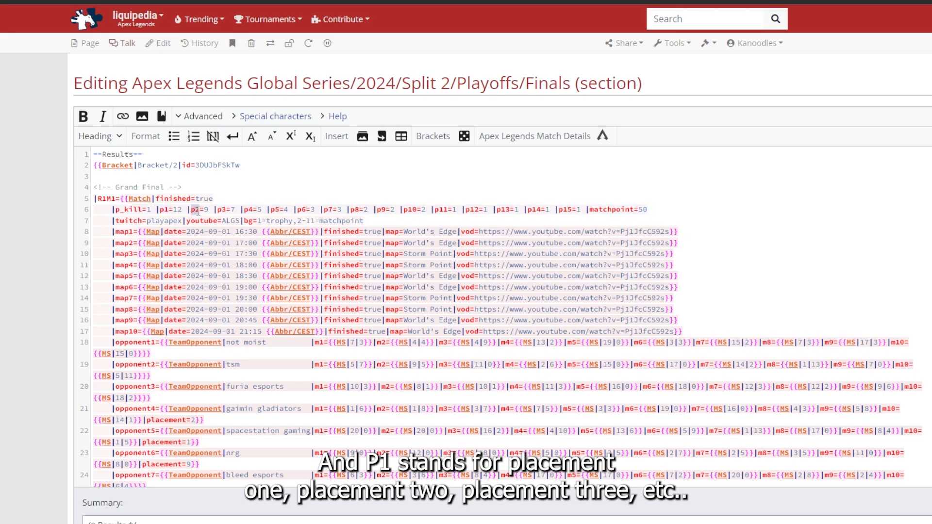
{"action": "left_click", "coordinate": [226, 209]}
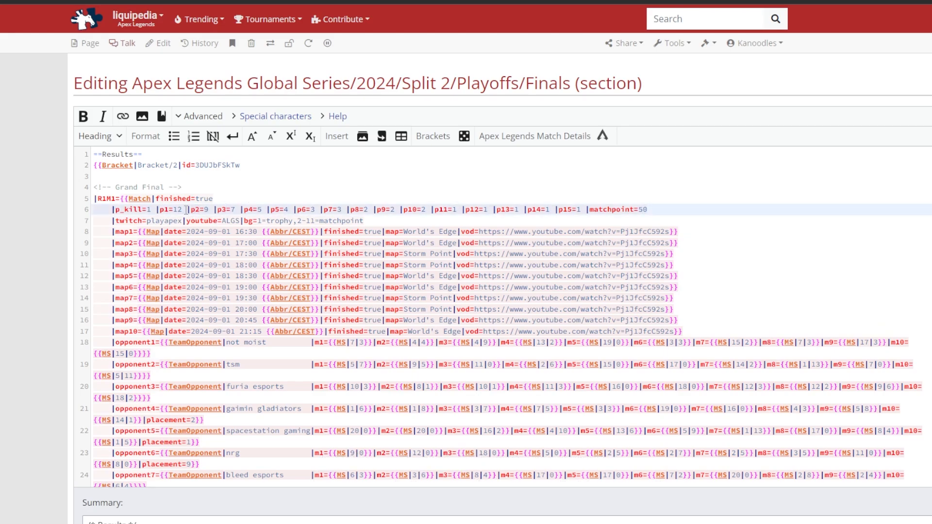
{"action": "left_click_drag", "start_coordinate": [177, 210], "coordinate": [184, 212]}
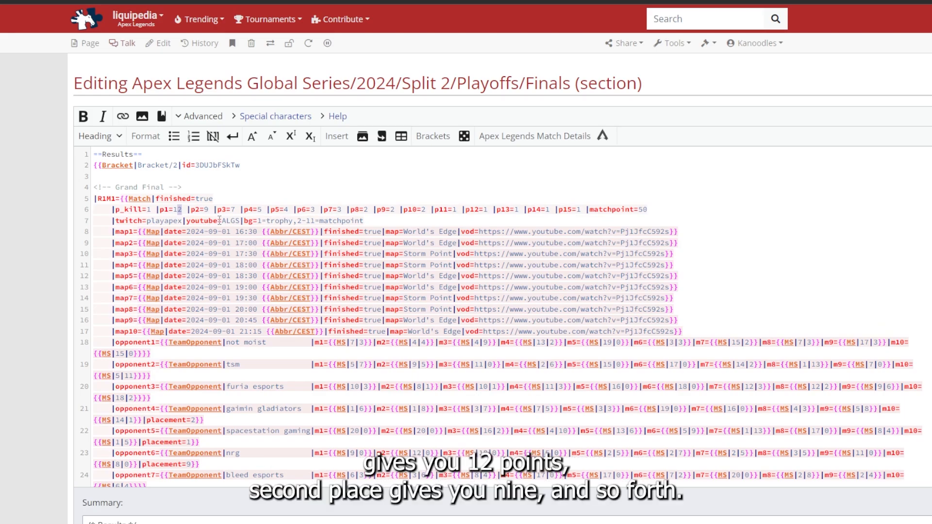
{"action": "double_click", "coordinate": [208, 210]}
{"action": "double_click", "coordinate": [235, 211]}
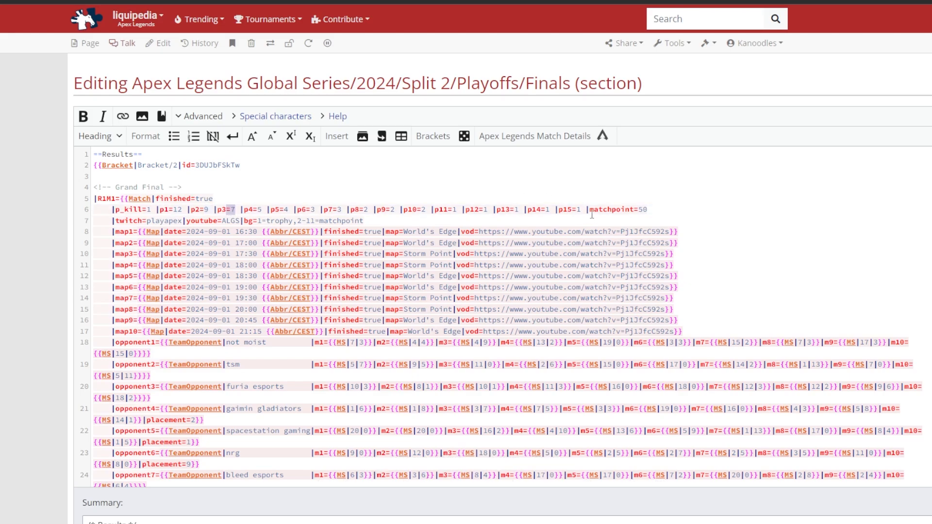
Highlight the matchpoint parameter at the end of the scoring line
{"action": "left_click_drag", "start_coordinate": [586, 209], "coordinate": [685, 207]}
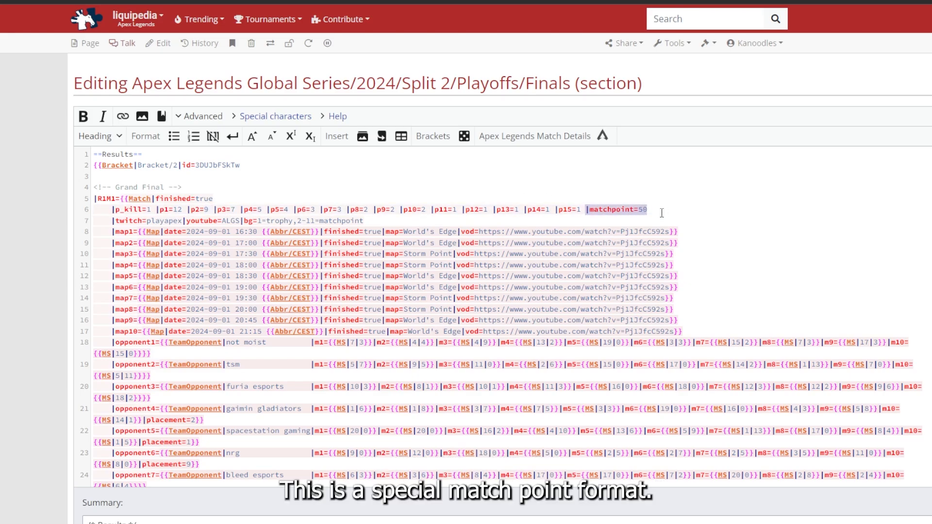
{"action": "left_click", "coordinate": [586, 211]}
{"action": "left_click_drag", "start_coordinate": [586, 211], "coordinate": [674, 210]}
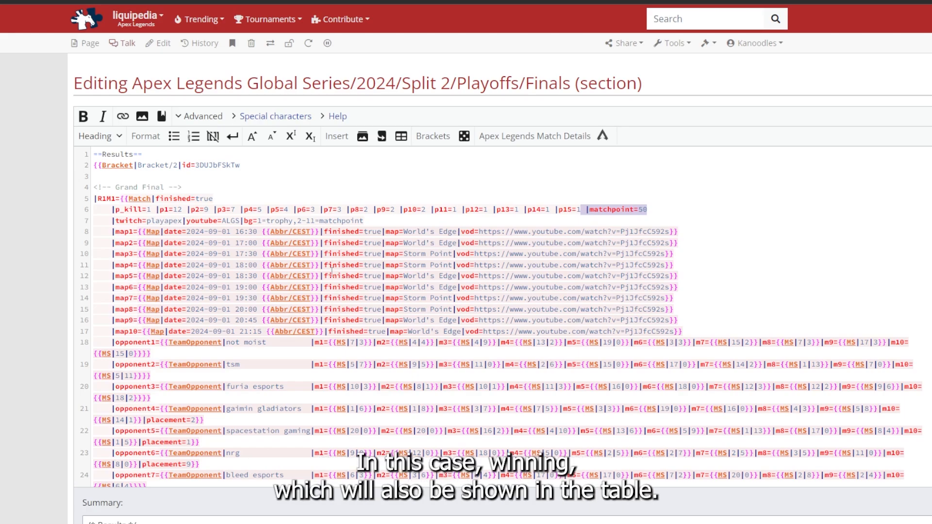
Examine the line holding the twitch, youtube and bg parameters of the match
{"action": "scroll", "coordinate": [318, 256], "scroll_direction": "down", "scroll_amount": 1}
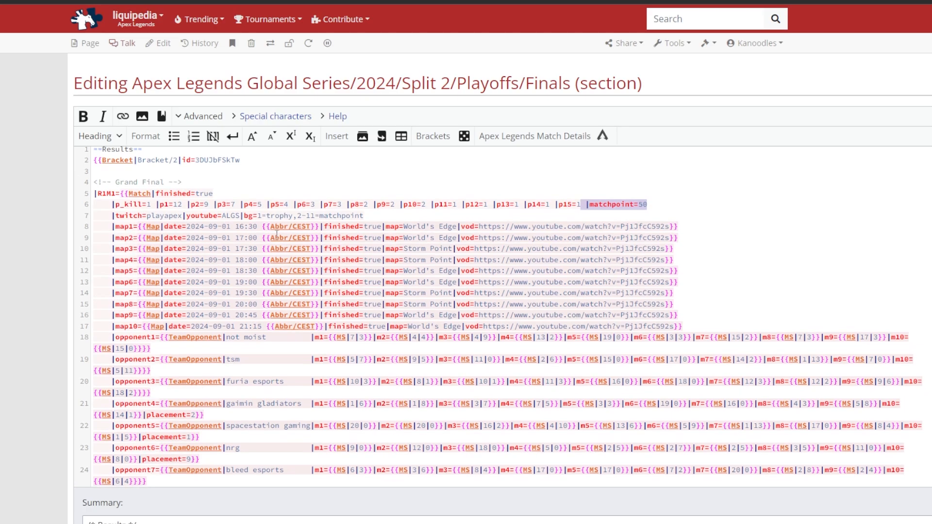
{"action": "scroll", "coordinate": [257, 245], "scroll_direction": "up", "scroll_amount": 1}
{"action": "left_click_drag", "start_coordinate": [103, 222], "coordinate": [390, 220]}
{"action": "left_click", "coordinate": [306, 223]}
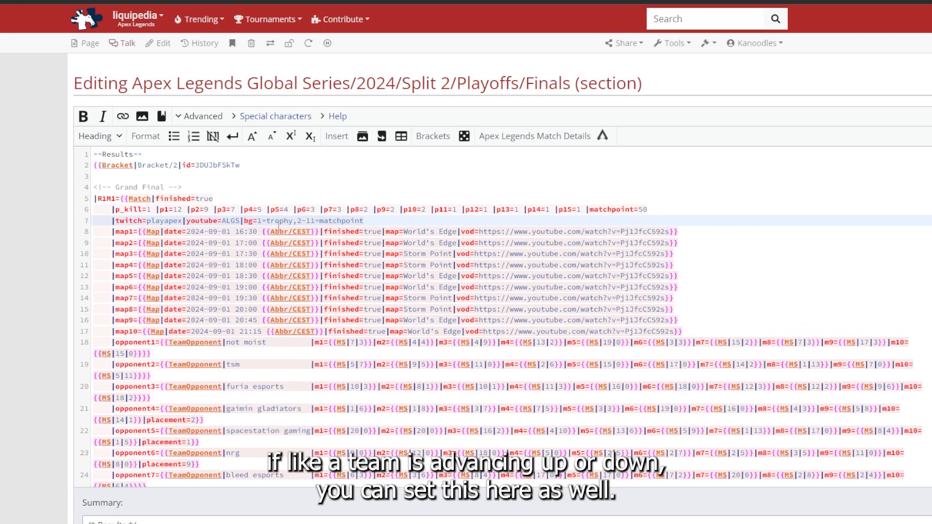
Review the individual map entries and highlight the date and start time of map1
{"action": "scroll", "coordinate": [108, 178], "scroll_direction": "down", "scroll_amount": 1}
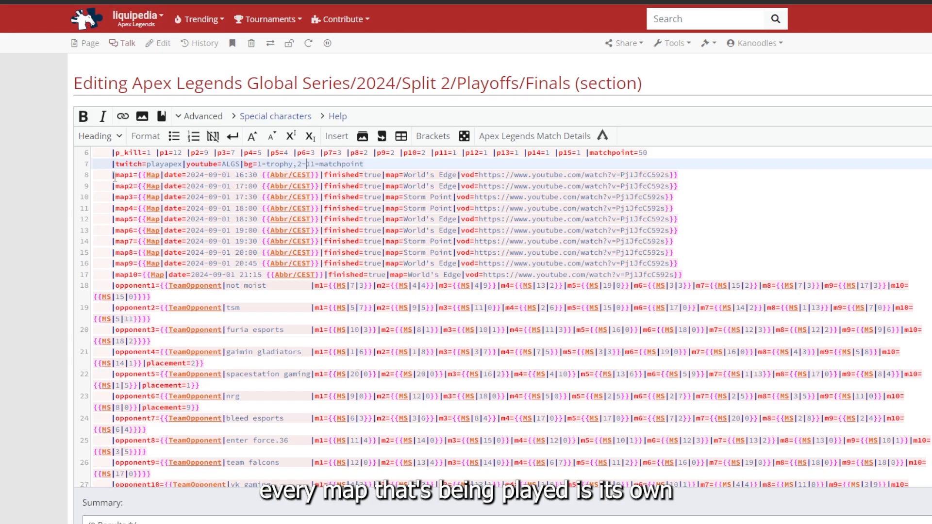
{"action": "left_click", "coordinate": [116, 176]}
{"action": "left_click", "coordinate": [125, 186]}
{"action": "left_click", "coordinate": [134, 219]}
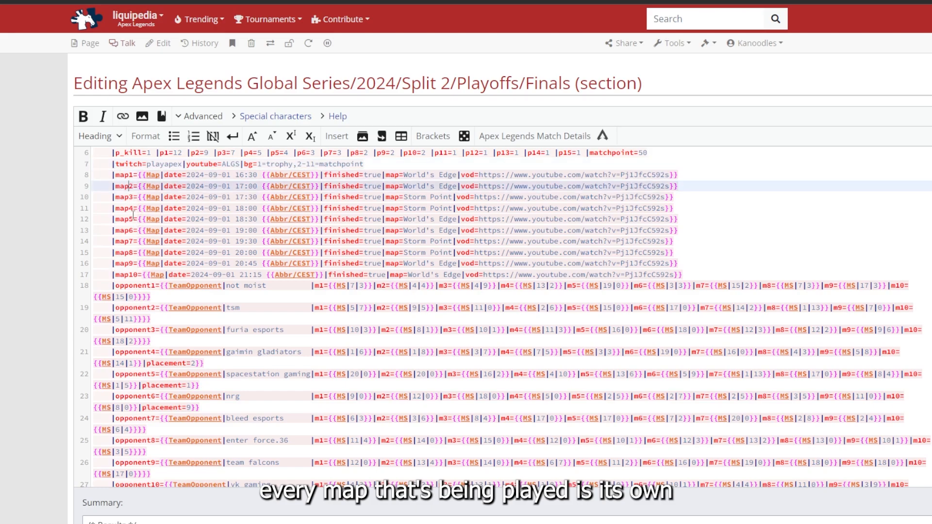
{"action": "left_click_drag", "start_coordinate": [187, 176], "coordinate": [317, 176]}
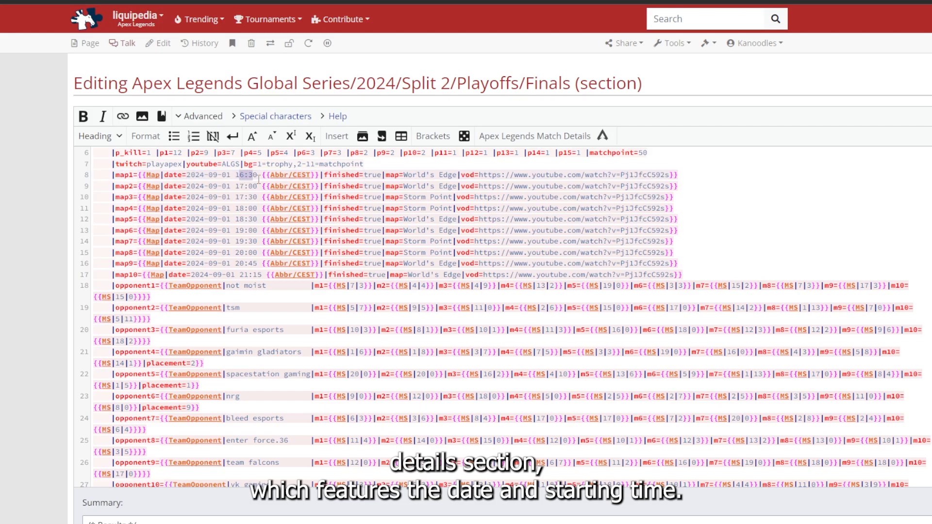
Replace the map1 time zone abbreviation with PDT, change it to EDT, and finally set it to BST
{"action": "double_click", "coordinate": [301, 175]}
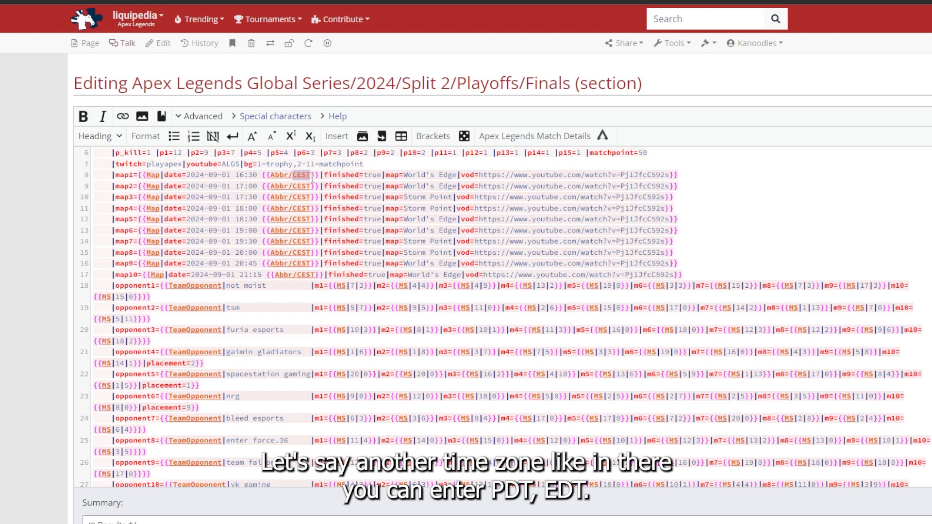
{"action": "type", "text": "PDT"}
{"action": "key", "text": "BackSpace"}
{"action": "key", "text": "BackSpace"}
{"action": "key", "text": "BackSpace"}
{"action": "type", "text": "EDT"}
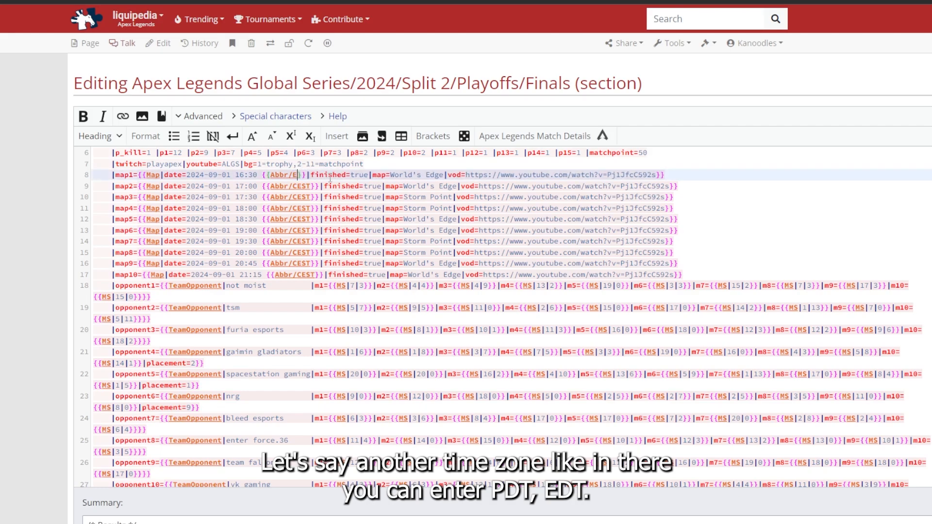
{"action": "double_click", "coordinate": [299, 174]}
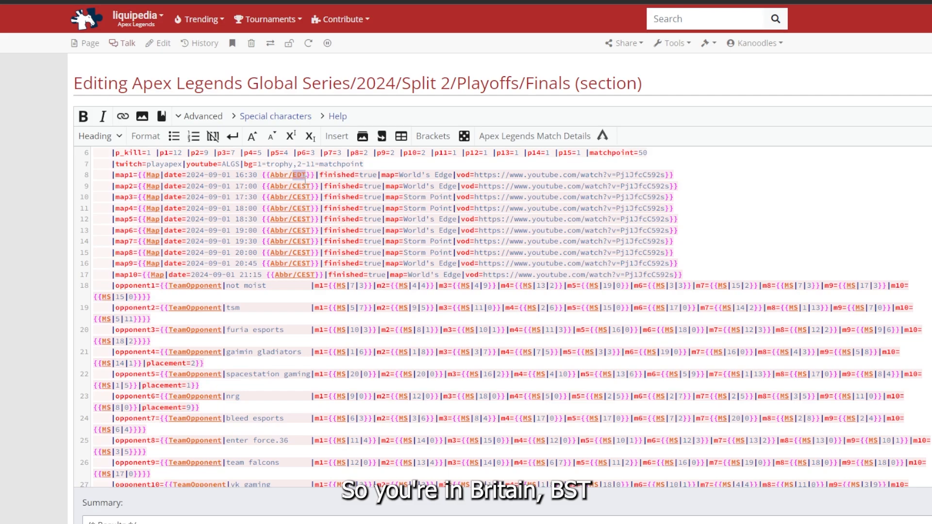
{"action": "type", "text": "BST"}
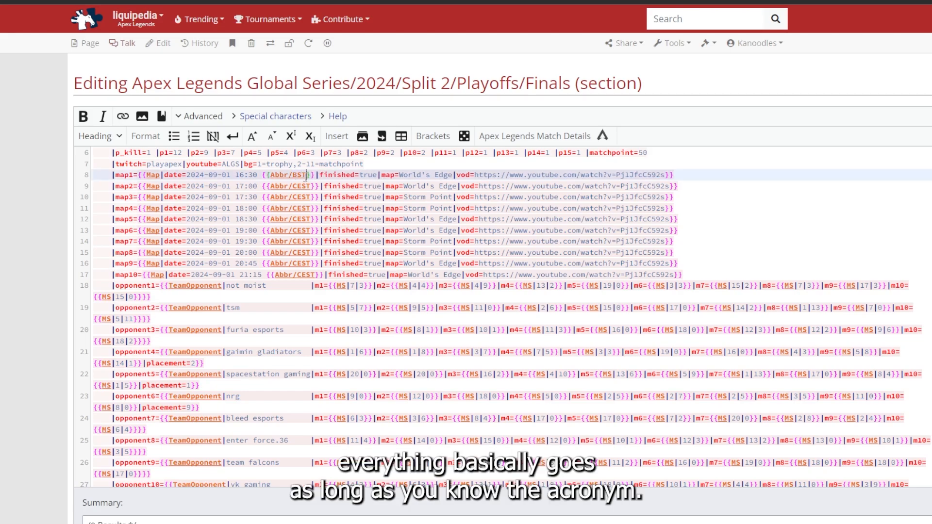
Highlight the finished, map and vod parameters of the map1 entry
{"action": "left_click_drag", "start_coordinate": [359, 176], "coordinate": [342, 175]}
{"action": "left_click", "coordinate": [400, 176]}
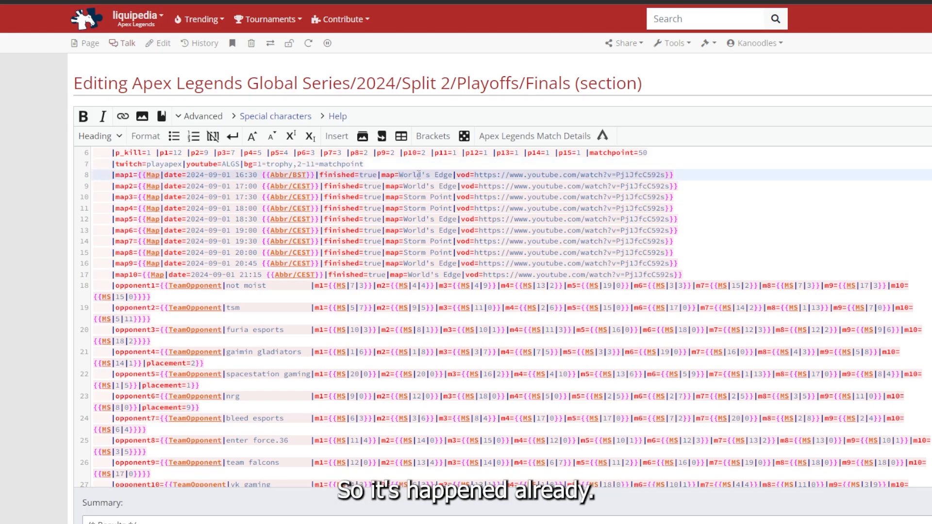
{"action": "left_click_drag", "start_coordinate": [401, 176], "coordinate": [665, 175]}
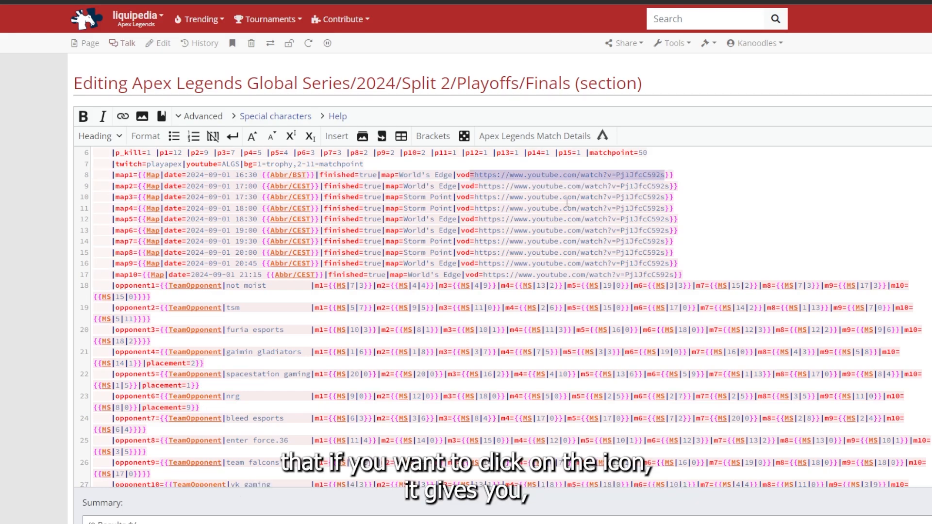
Look over the remaining map entries and the list of TeamOpponent lines below them
{"action": "scroll", "coordinate": [567, 201], "scroll_direction": "down", "scroll_amount": 2}
{"action": "left_click", "coordinate": [264, 231]}
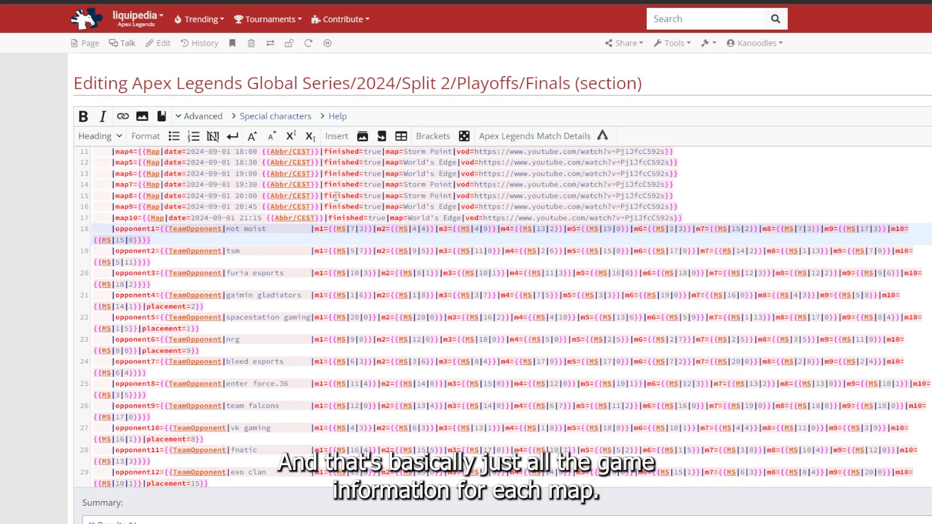
{"action": "scroll", "coordinate": [335, 197], "scroll_direction": "up", "scroll_amount": 2}
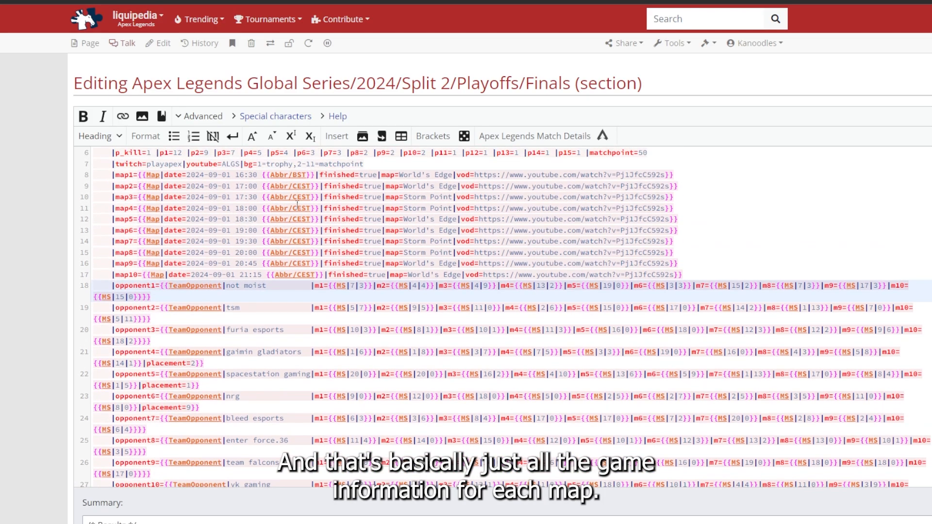
{"action": "scroll", "coordinate": [297, 206], "scroll_direction": "down", "scroll_amount": 2}
{"action": "scroll", "coordinate": [109, 189], "scroll_direction": "down", "scroll_amount": 2}
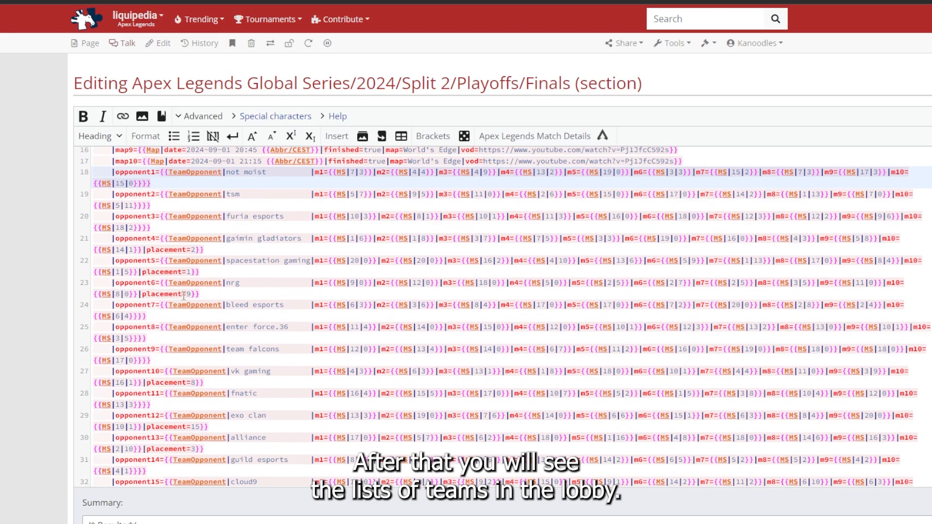
Highlight the opponent1 and opponent2 TeamOpponent entries and mark the m1 score of tsm
{"action": "left_click_drag", "start_coordinate": [113, 175], "coordinate": [271, 176]}
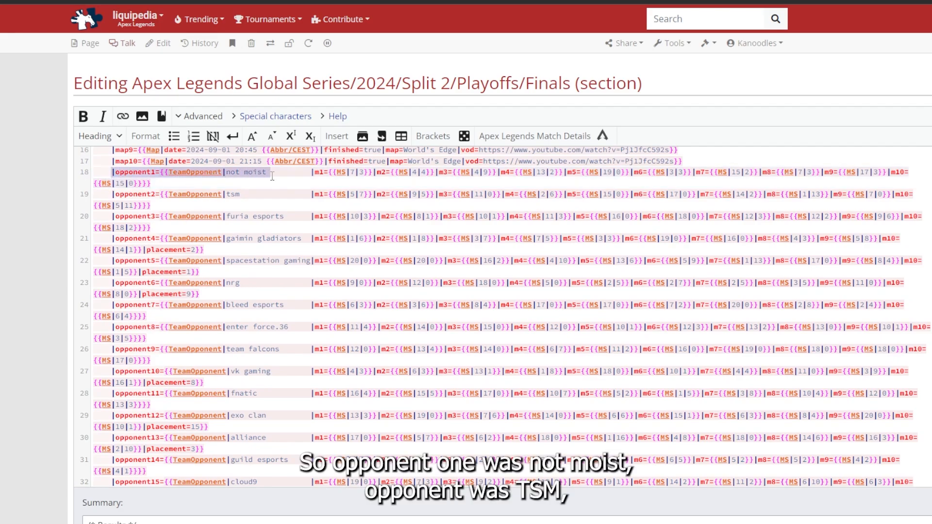
{"action": "left_click_drag", "start_coordinate": [104, 193], "coordinate": [255, 196]}
{"action": "left_click", "coordinate": [342, 194]}
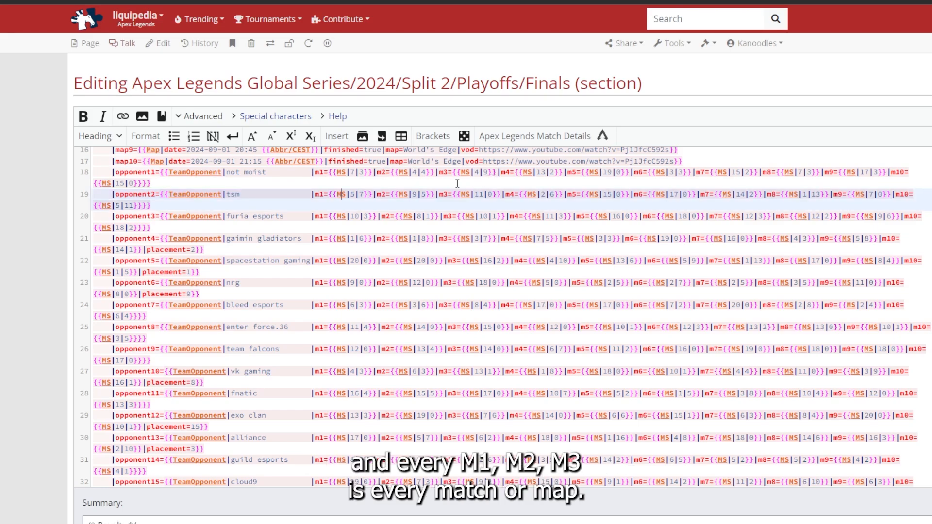
{"action": "scroll", "coordinate": [334, 201], "scroll_direction": "up", "scroll_amount": 2}
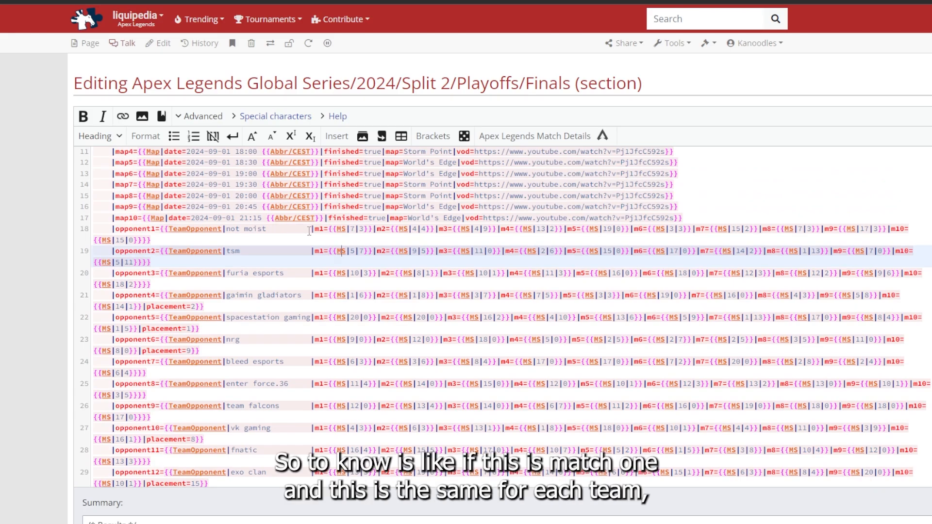
Highlight opponent1's m1 entry, its MS template name and its placement value, and place the cursor at its kills value
{"action": "left_click_drag", "start_coordinate": [307, 229], "coordinate": [370, 230]}
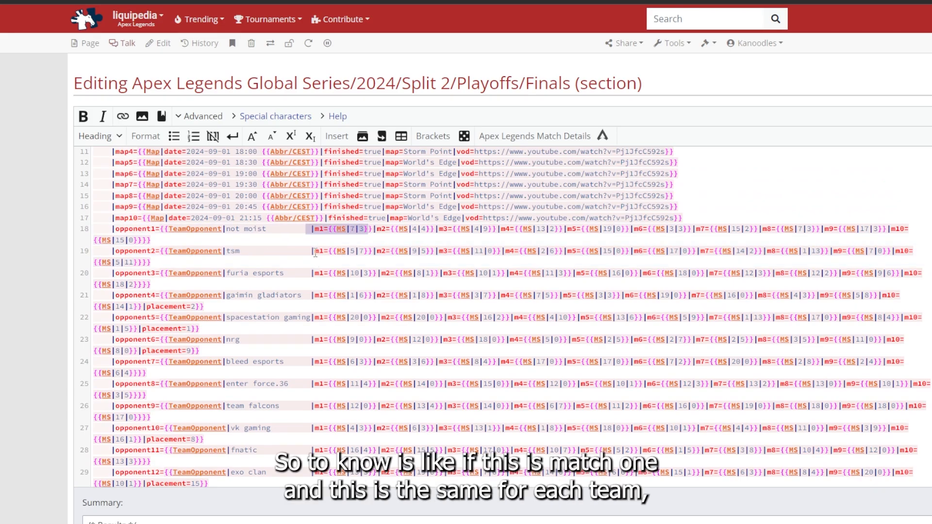
{"action": "left_click", "coordinate": [358, 228]}
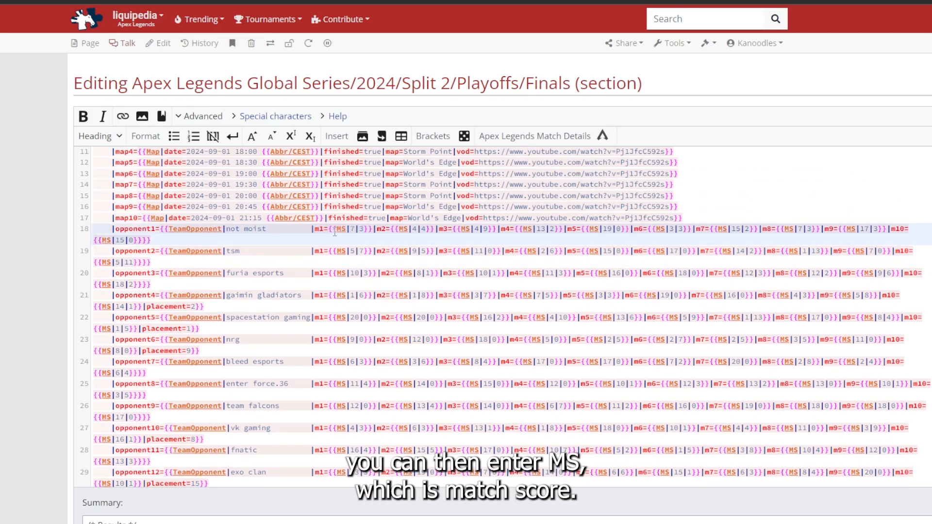
{"action": "left_click_drag", "start_coordinate": [334, 229], "coordinate": [377, 230]}
{"action": "double_click", "coordinate": [343, 230]}
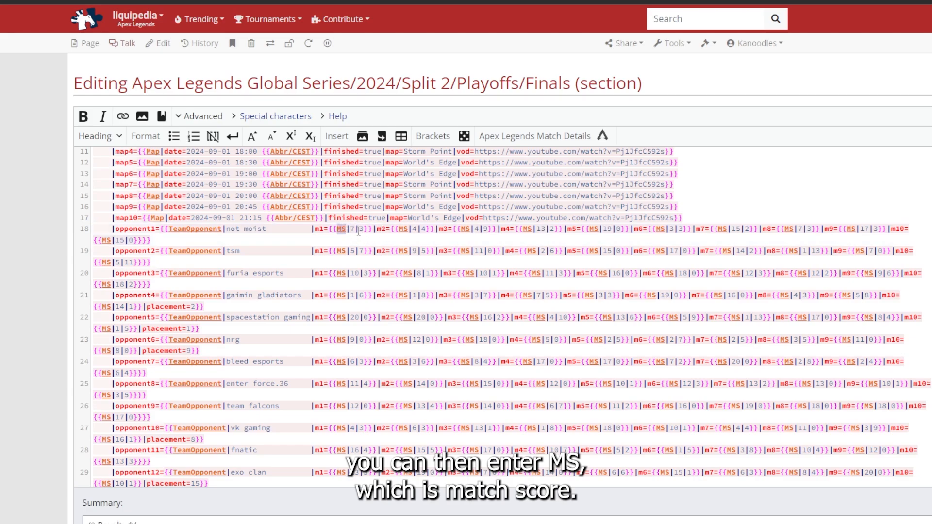
{"action": "double_click", "coordinate": [353, 229]}
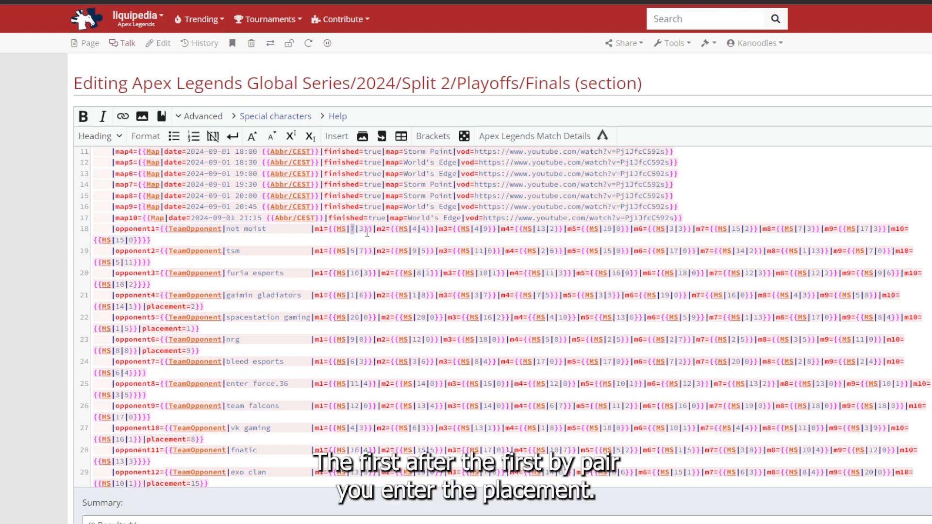
{"action": "key", "text": "Right"}
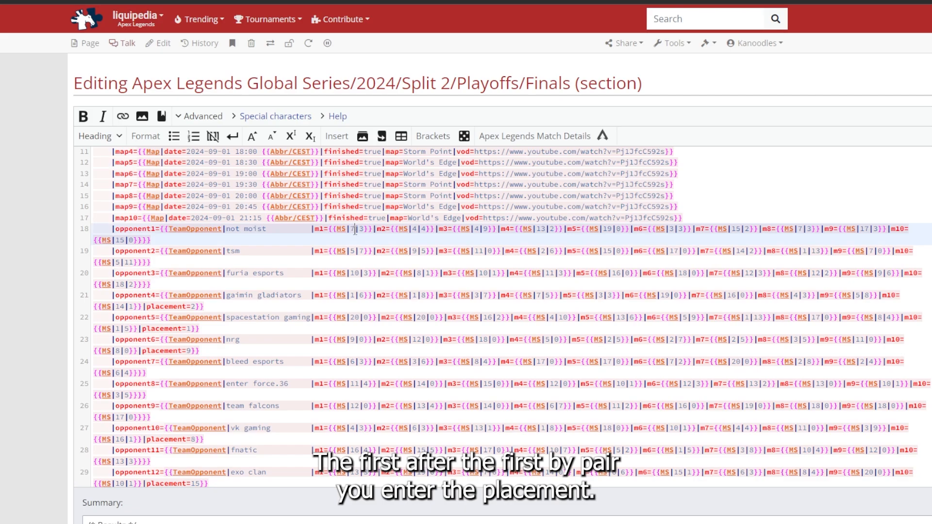
{"action": "double_click", "coordinate": [353, 229]}
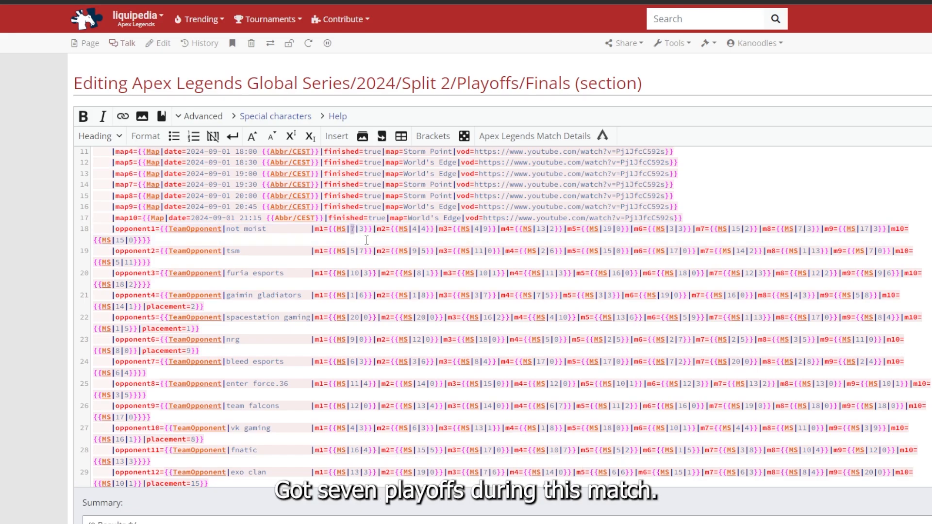
{"action": "left_click", "coordinate": [364, 229]}
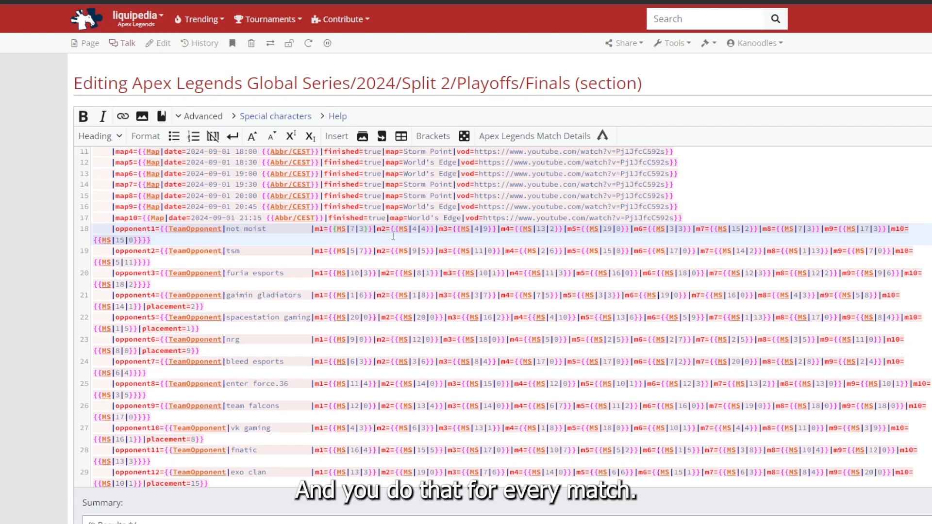
Highlight the placement value in opponent1's m2 score and place the cursor between its m3 and m4 scores
{"action": "double_click", "coordinate": [415, 231]}
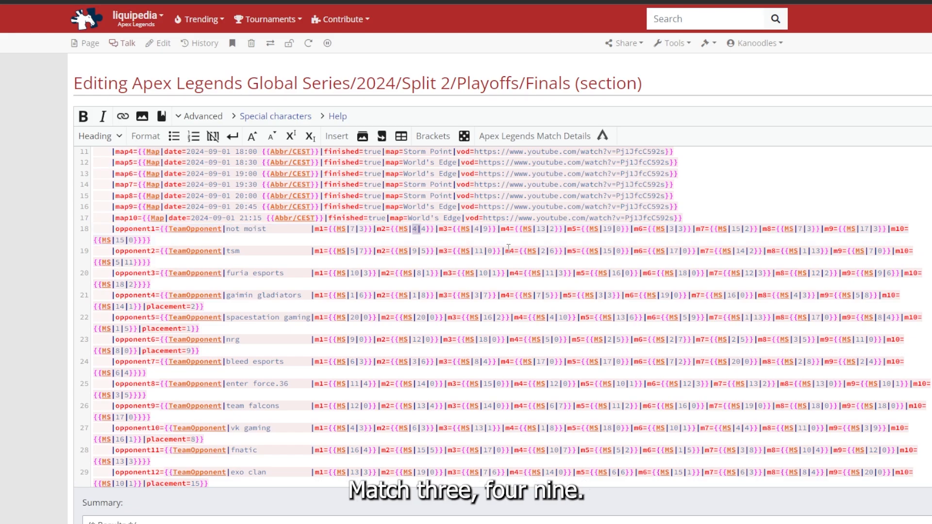
{"action": "scroll", "coordinate": [421, 225], "scroll_direction": "down", "scroll_amount": 1}
{"action": "scroll", "coordinate": [422, 227], "scroll_direction": "up", "scroll_amount": 1}
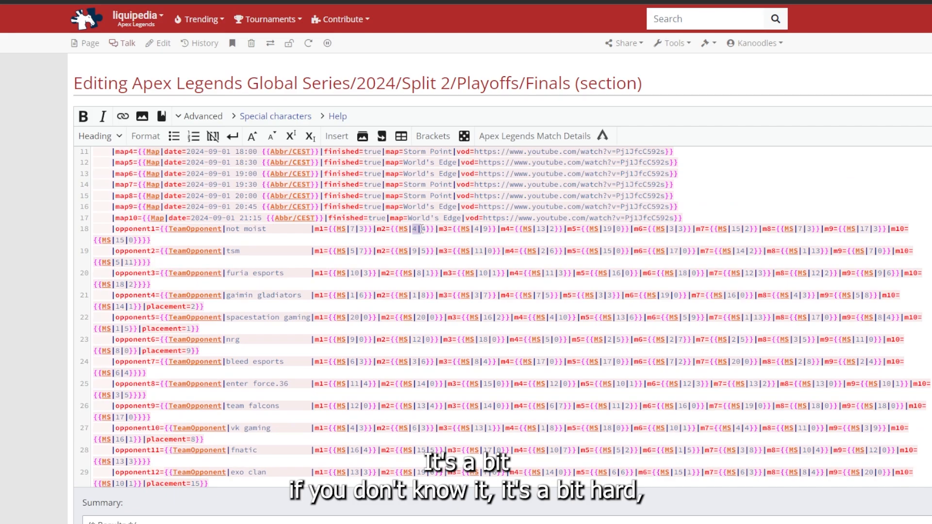
{"action": "left_click", "coordinate": [503, 231]}
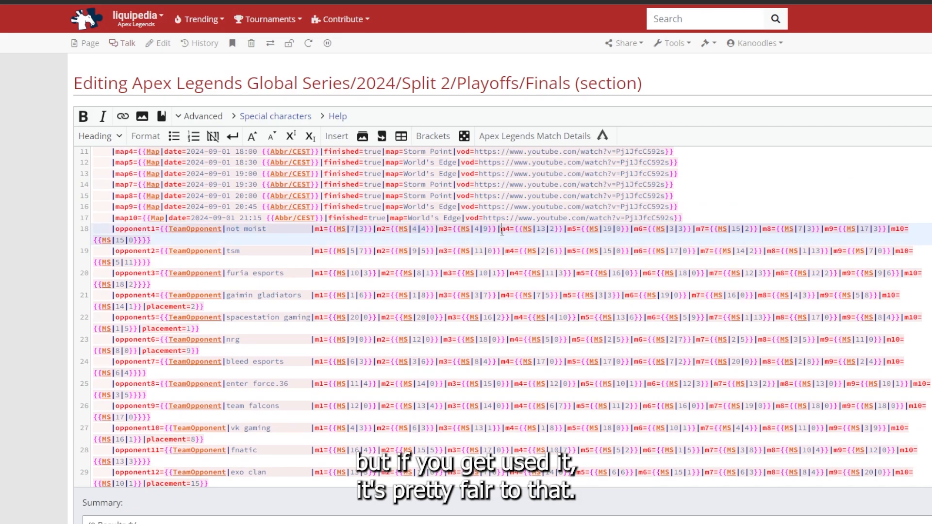
Go past the remaining team entries and show a preview of the Results section
{"action": "scroll", "coordinate": [368, 208], "scroll_direction": "down", "scroll_amount": 5}
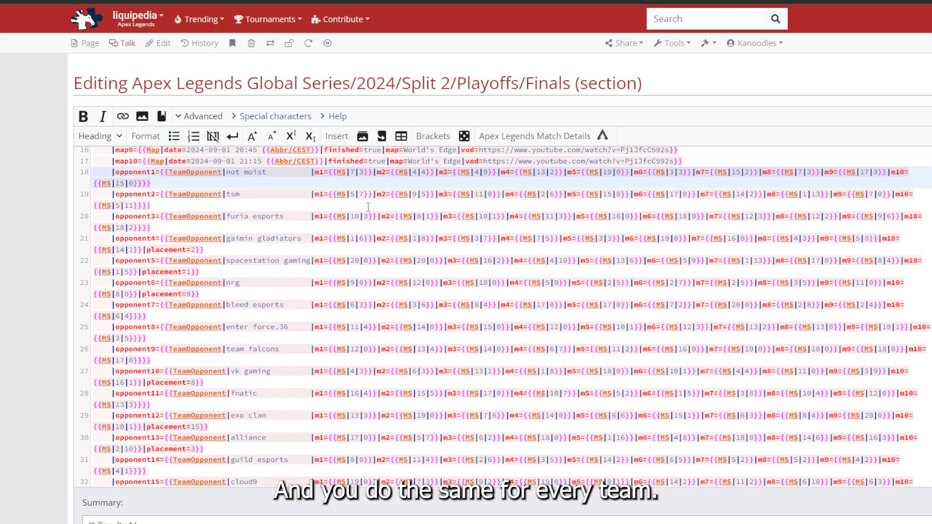
{"action": "scroll", "coordinate": [374, 214], "scroll_direction": "down", "scroll_amount": 10}
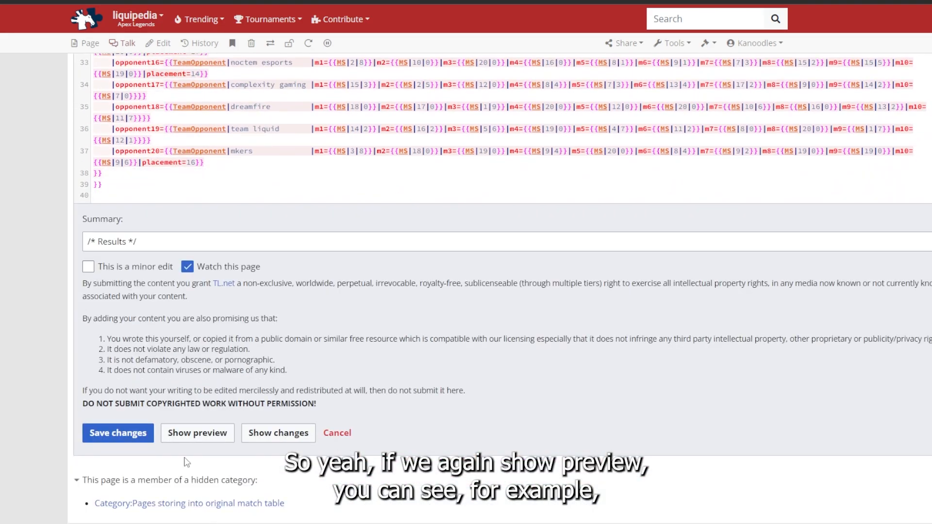
{"action": "left_click", "coordinate": [226, 430]}
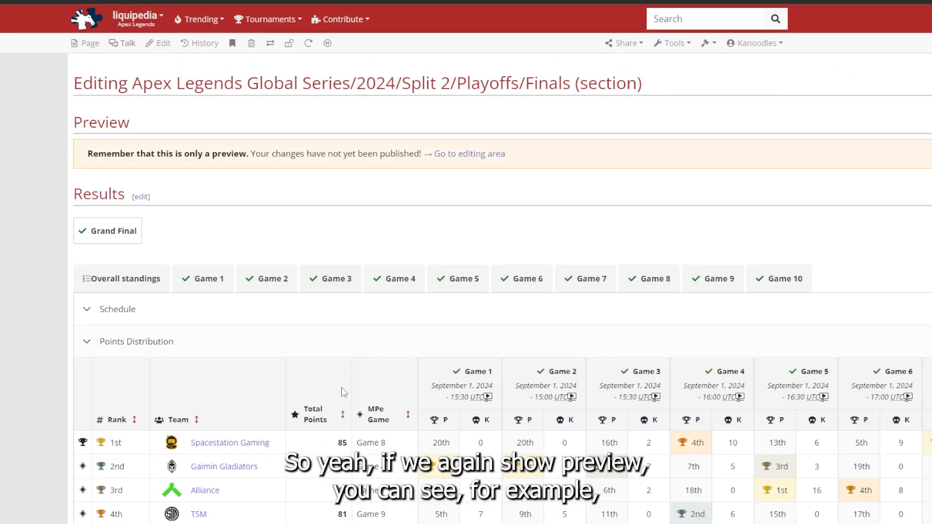
Examine Not Moist's placements and kills per game in the previewed overall standings table
{"action": "scroll", "coordinate": [443, 352], "scroll_direction": "down", "scroll_amount": 4}
{"action": "scroll", "coordinate": [442, 350], "scroll_direction": "down", "scroll_amount": 4}
{"action": "scroll", "coordinate": [440, 204], "scroll_direction": "up", "scroll_amount": 5}
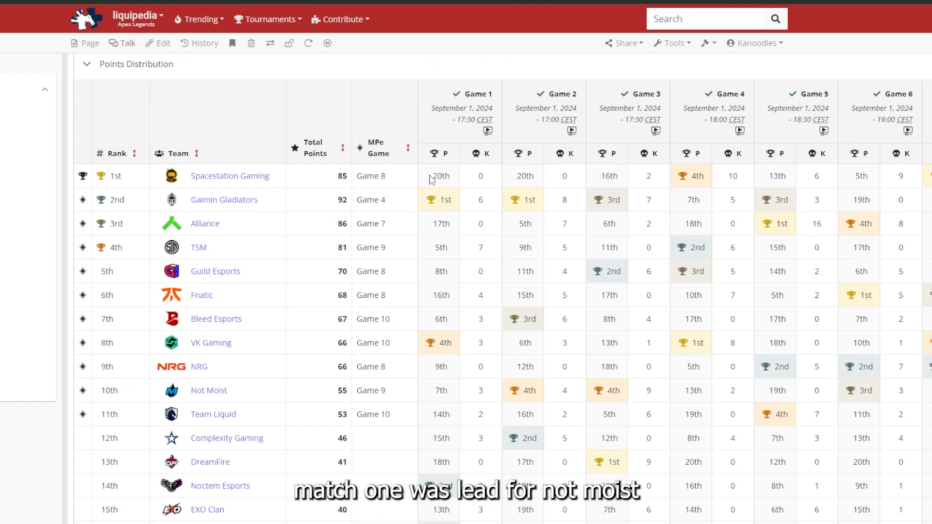
{"action": "scroll", "coordinate": [250, 309], "scroll_direction": "down", "scroll_amount": 1}
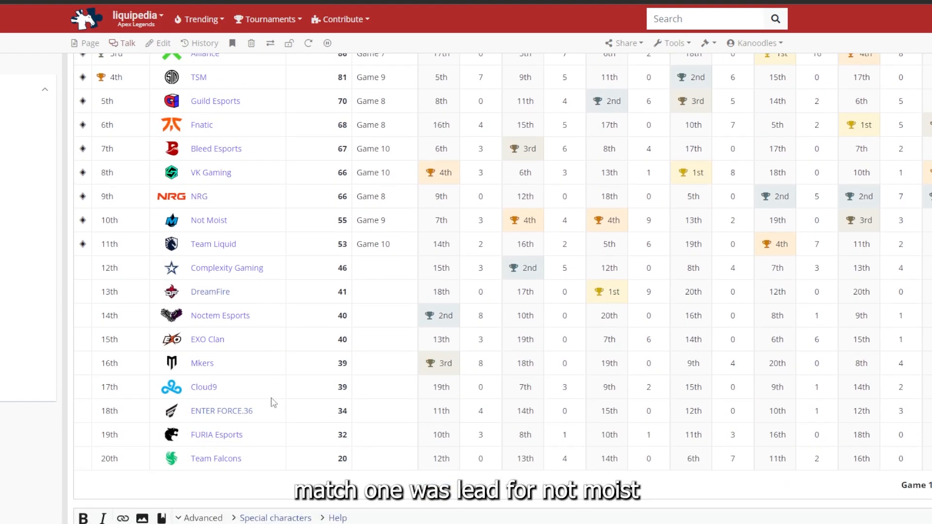
{"action": "scroll", "coordinate": [242, 292], "scroll_direction": "up", "scroll_amount": 1}
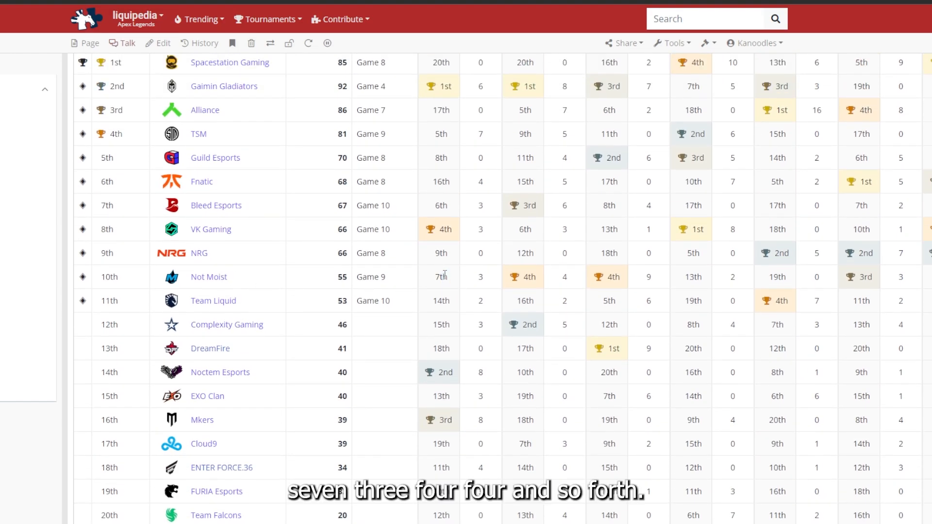
{"action": "scroll", "coordinate": [445, 275], "scroll_direction": "up", "scroll_amount": 2}
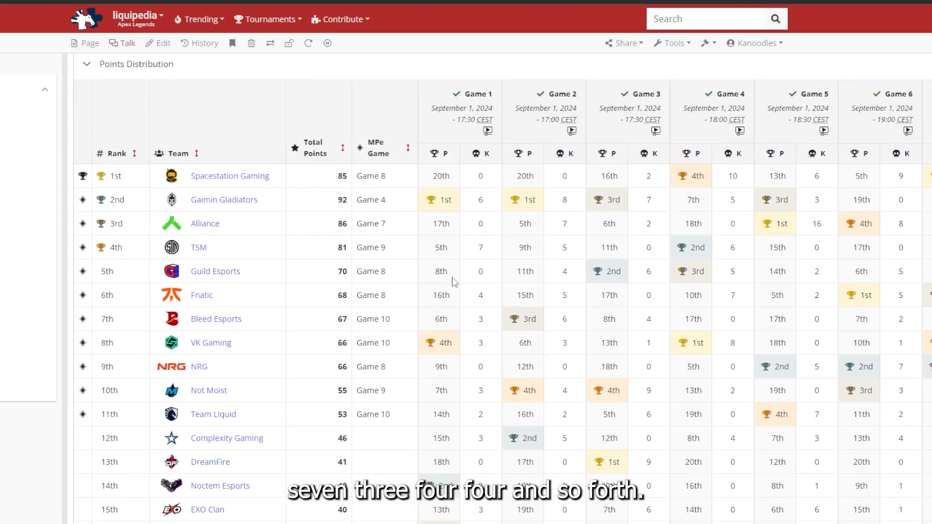
Open the Game 1 results in the preview and highlight Not Moist's total points, rank, placement points and kill points
{"action": "scroll", "coordinate": [338, 267], "scroll_direction": "up", "scroll_amount": 3}
{"action": "left_click", "coordinate": [206, 179]}
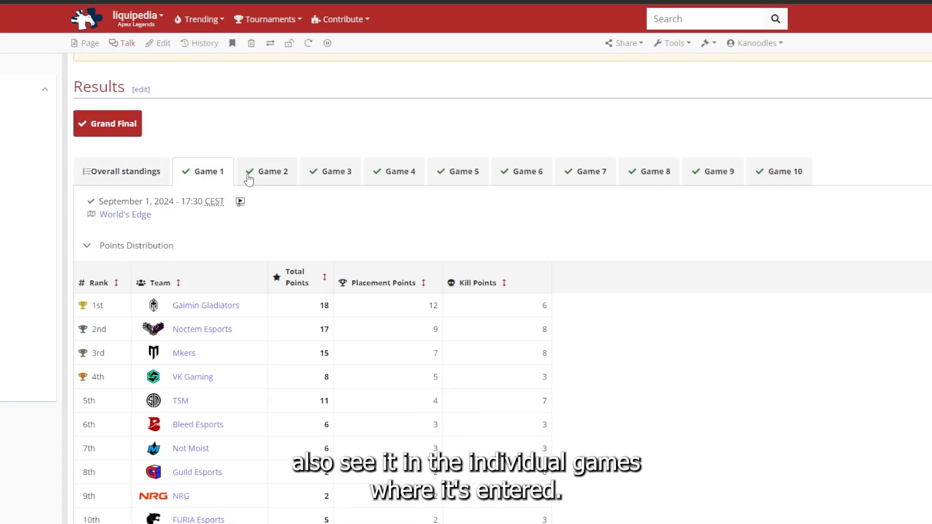
{"action": "scroll", "coordinate": [279, 175], "scroll_direction": "down", "scroll_amount": 1}
{"action": "scroll", "coordinate": [248, 301], "scroll_direction": "down", "scroll_amount": 1}
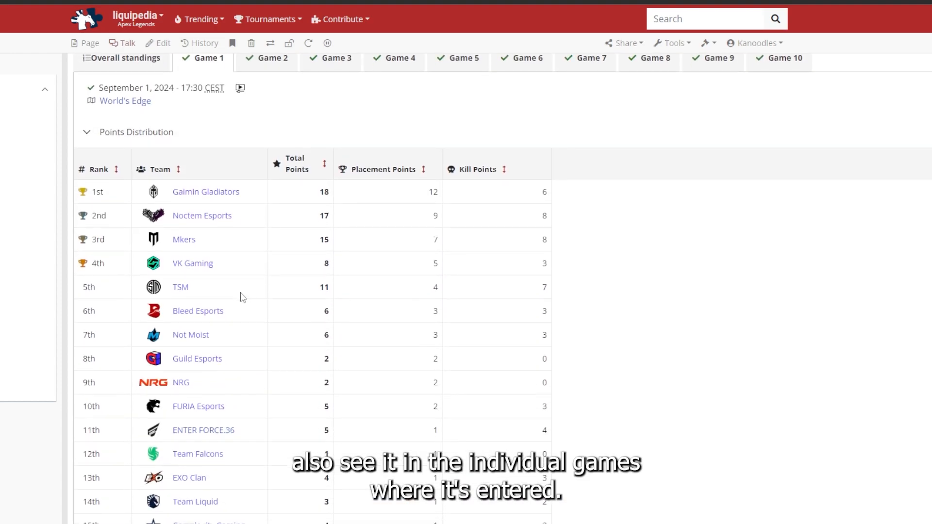
{"action": "left_click_drag", "start_coordinate": [303, 335], "coordinate": [342, 336]}
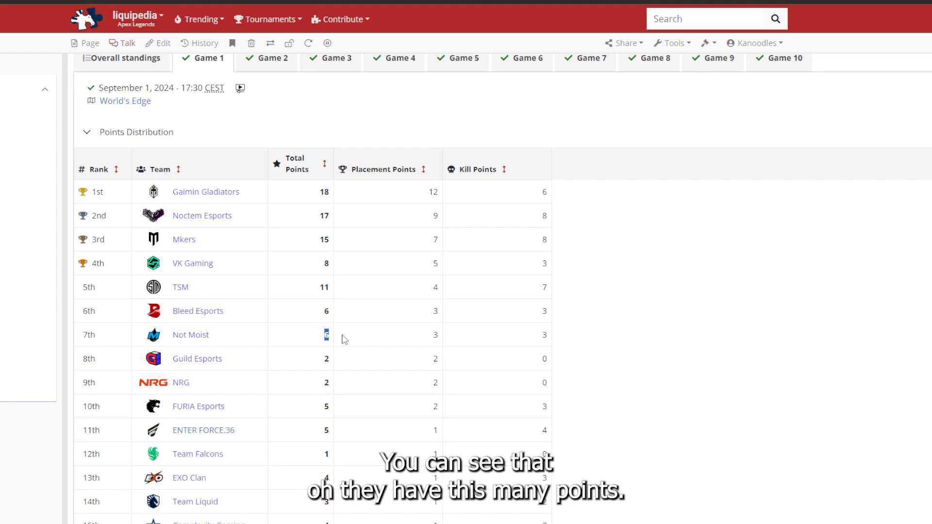
{"action": "left_click_drag", "start_coordinate": [76, 336], "coordinate": [108, 339]}
{"action": "left_click_drag", "start_coordinate": [445, 333], "coordinate": [455, 333]}
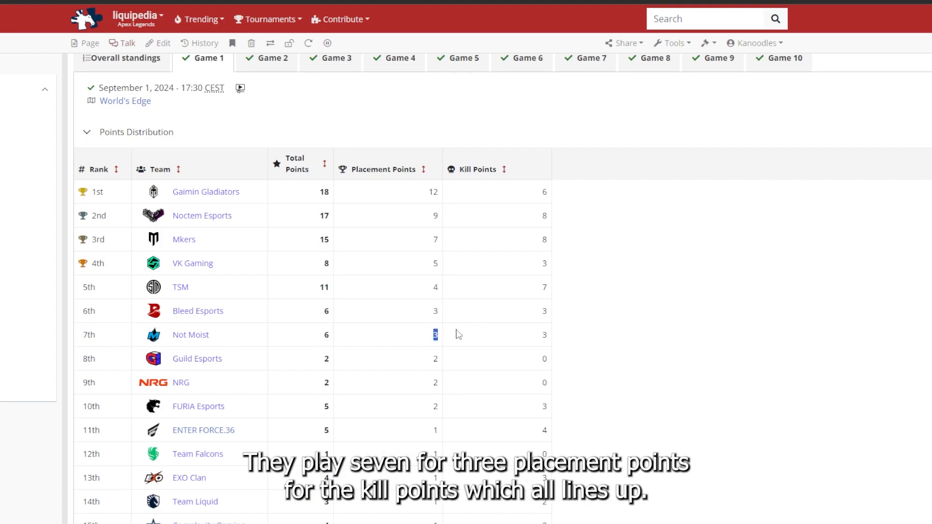
{"action": "left_click", "coordinate": [562, 340]}
{"action": "left_click_drag", "start_coordinate": [563, 340], "coordinate": [522, 335]}
{"action": "scroll", "coordinate": [523, 335], "scroll_direction": "up", "scroll_amount": 3}
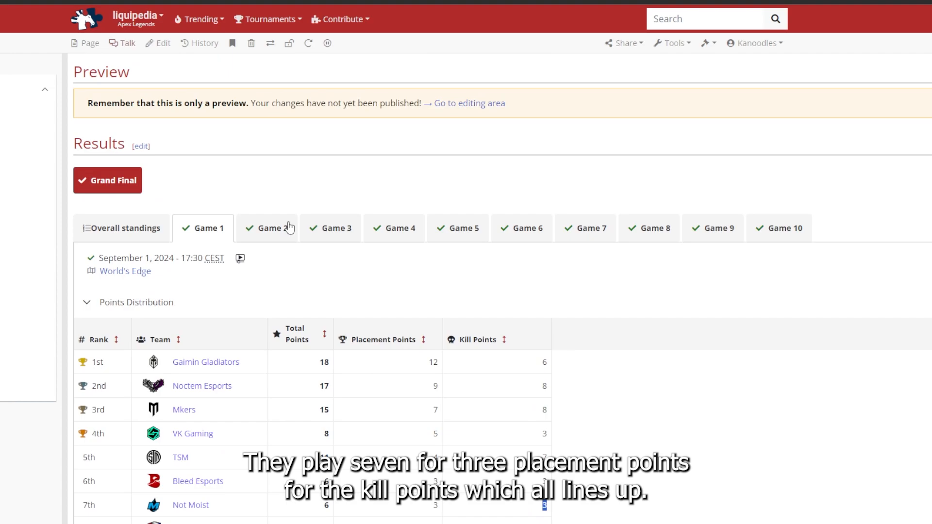
{"action": "scroll", "coordinate": [343, 225], "scroll_direction": "up", "scroll_amount": 1}
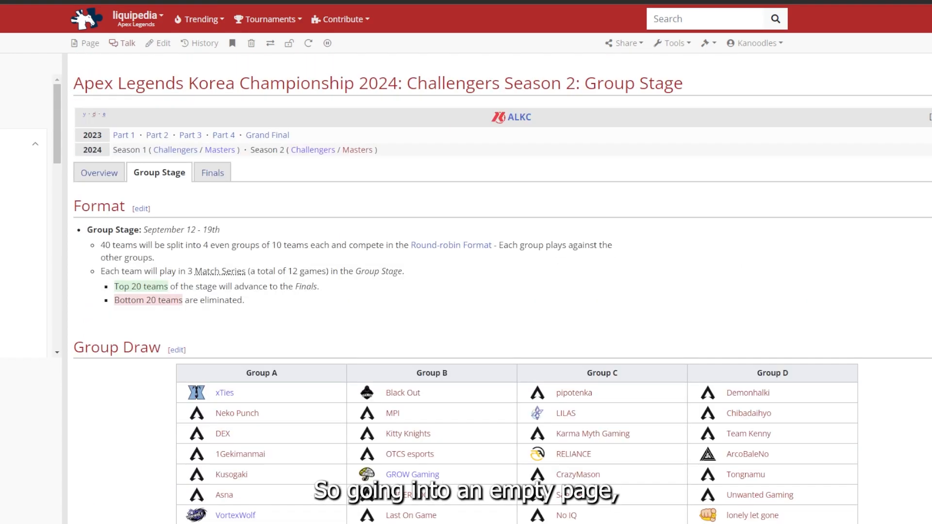
Open the Results section of the Apex Legends Korea Championship 2024 Challengers Season 2 Group Stage page for editing
{"action": "scroll", "coordinate": [177, 246], "scroll_direction": "down", "scroll_amount": 8}
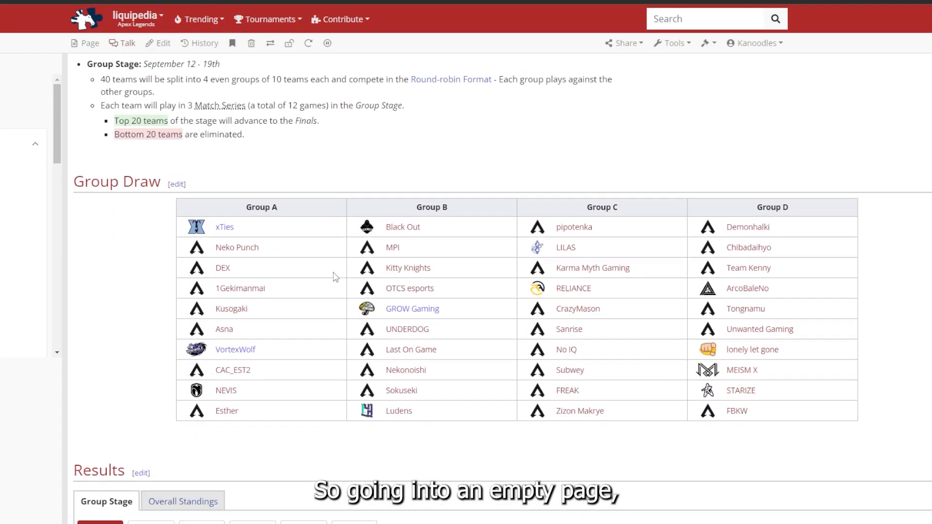
{"action": "scroll", "coordinate": [177, 247], "scroll_direction": "down", "scroll_amount": 2}
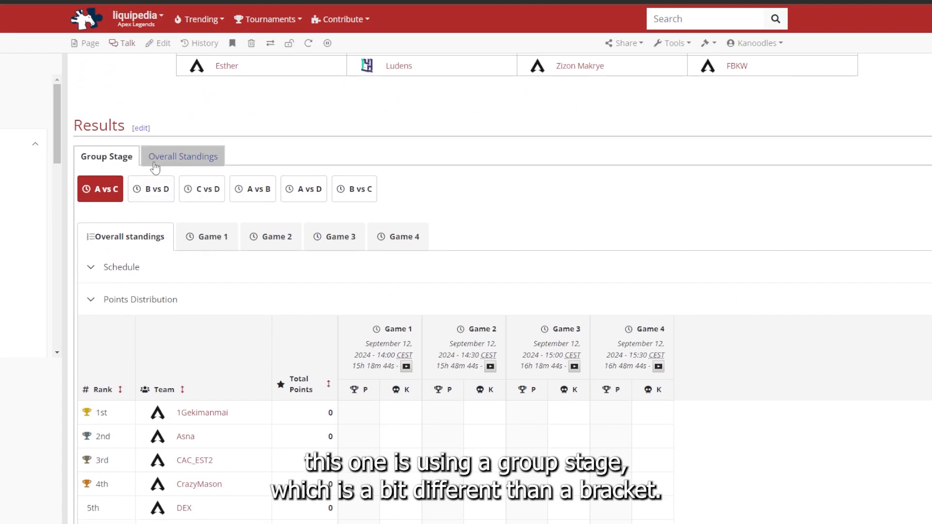
{"action": "left_click", "coordinate": [142, 129]}
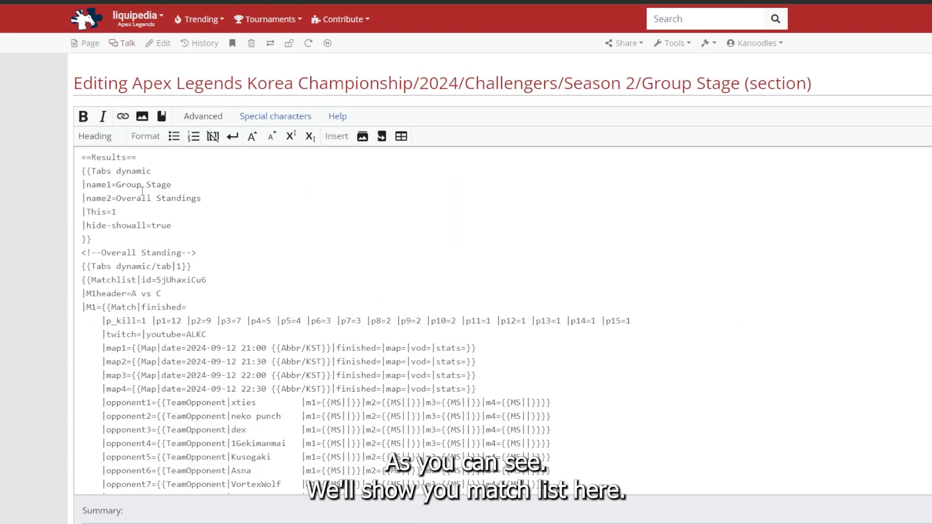
Highlight the Overall Standing comment, the Matchlist id and the M1header line in the Results code
{"action": "left_click_drag", "start_coordinate": [206, 256], "coordinate": [69, 256]}
{"action": "left_click", "coordinate": [229, 242]}
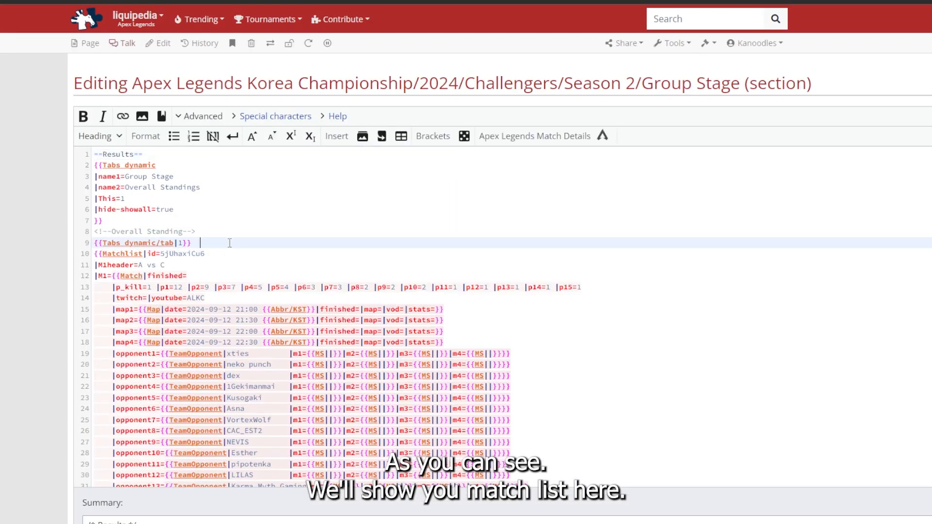
{"action": "double_click", "coordinate": [187, 254]}
{"action": "scroll", "coordinate": [260, 258], "scroll_direction": "down", "scroll_amount": 1}
{"action": "scroll", "coordinate": [260, 258], "scroll_direction": "down", "scroll_amount": 1}
{"action": "left_click_drag", "start_coordinate": [167, 208], "coordinate": [50, 214]}
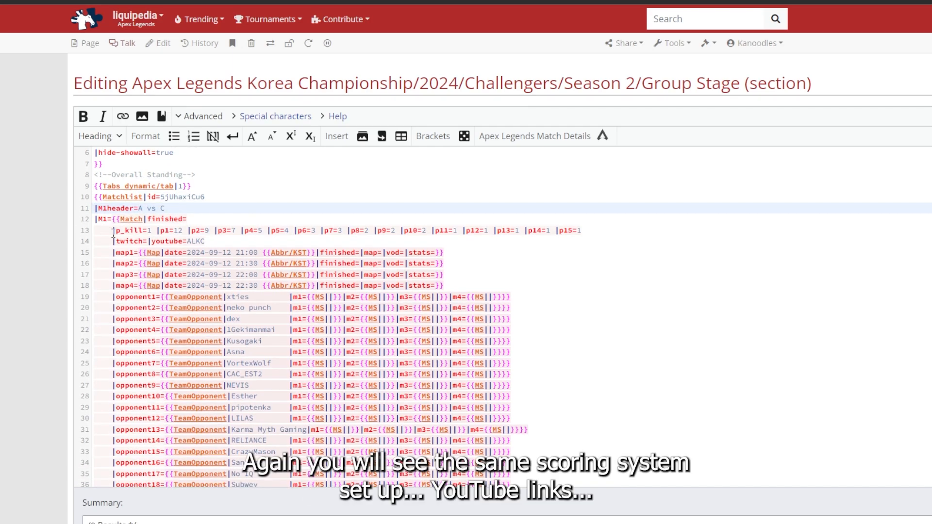
Highlight the M1 match's kill and placement scoring line and its twitch and youtube parameters
{"action": "left_click_drag", "start_coordinate": [113, 230], "coordinate": [600, 228]}
{"action": "scroll", "coordinate": [412, 213], "scroll_direction": "down", "scroll_amount": 2}
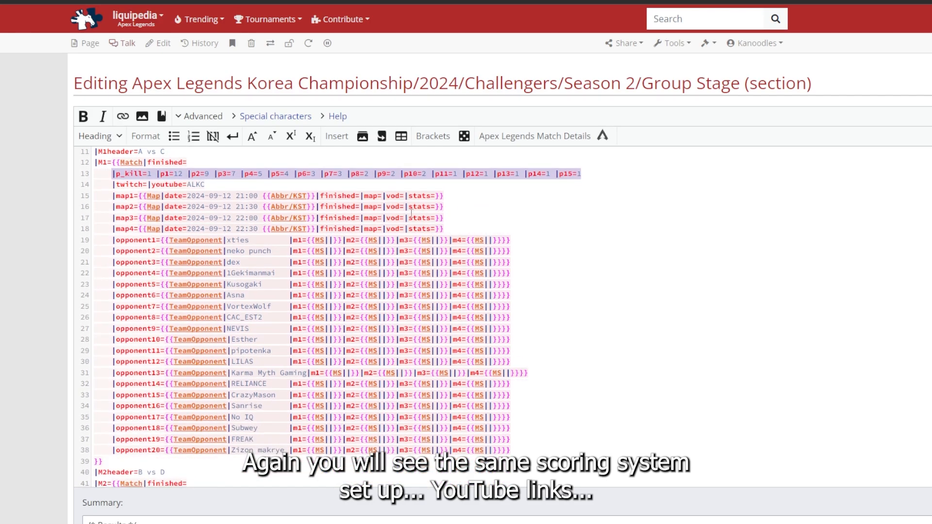
{"action": "left_click", "coordinate": [189, 186]}
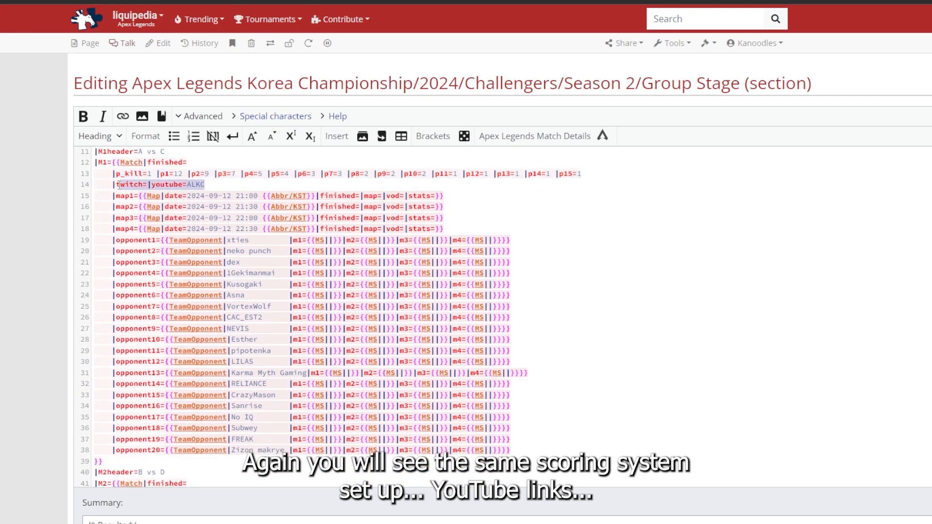
Highlight the date and time of the M1 match's map1 entry and place the cursor in its empty map parameter
{"action": "left_click", "coordinate": [272, 206]}
{"action": "left_click_drag", "start_coordinate": [209, 196], "coordinate": [276, 195]}
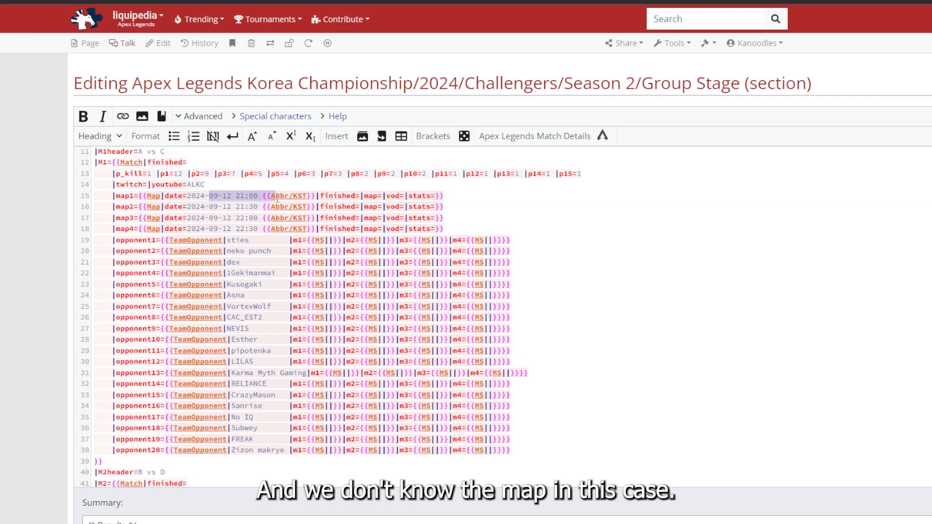
{"action": "left_click", "coordinate": [382, 196]}
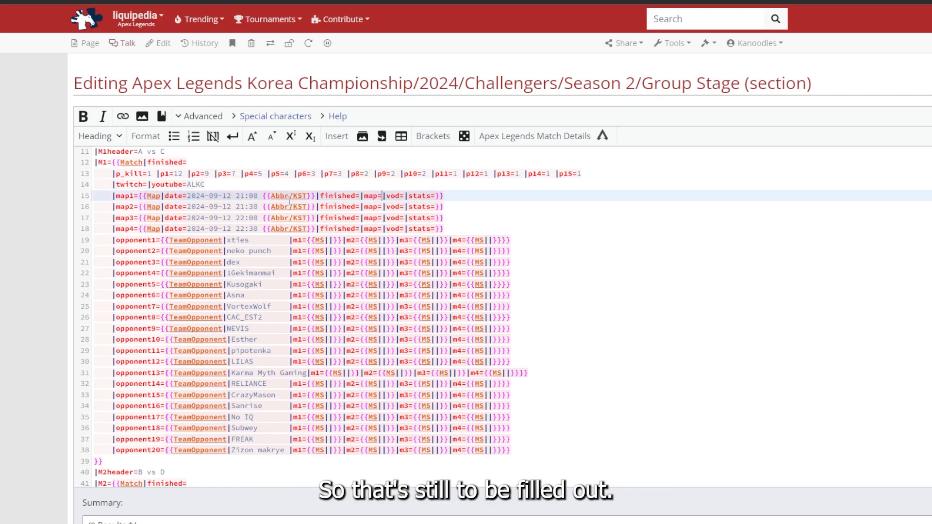
Set the M1 match's map1 to World's Edge and its map2 to Storm Point
{"action": "type", "text": "World's Edge"}
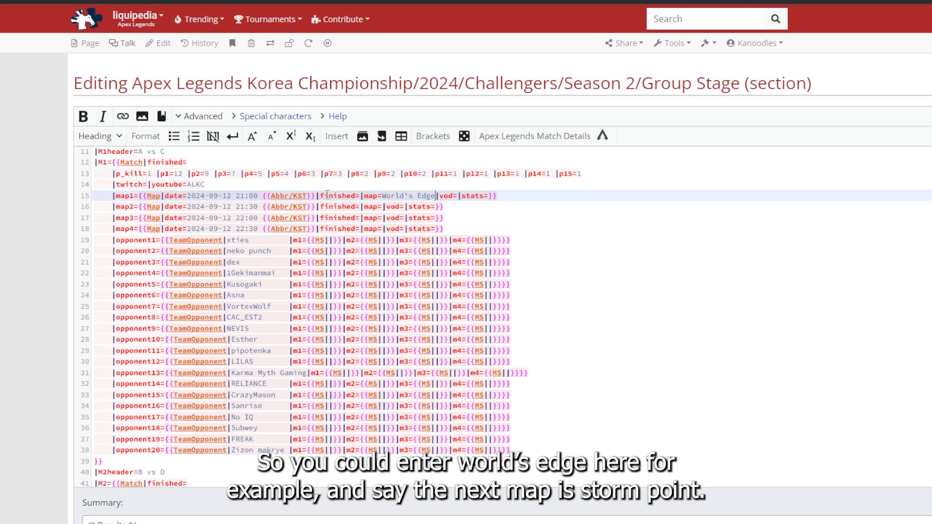
{"action": "left_click", "coordinate": [379, 206]}
{"action": "type", "text": "Storm Point"}
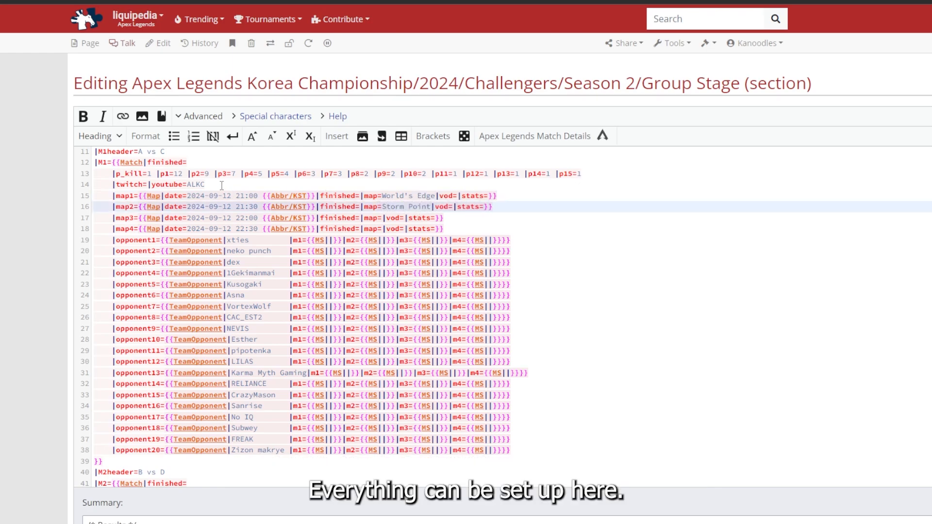
Highlight the KST time zone abbreviation in the map1 date and the opponent1 team name
{"action": "left_click", "coordinate": [237, 196]}
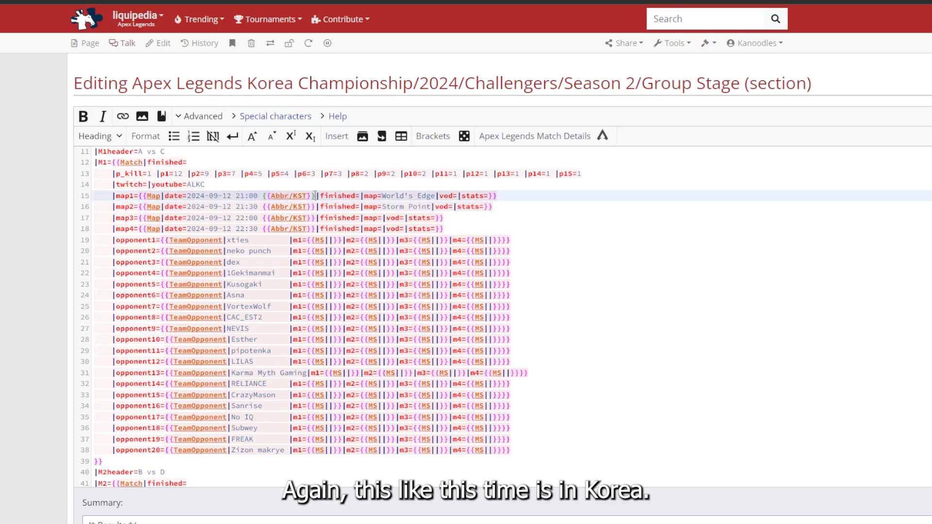
{"action": "left_click_drag", "start_coordinate": [316, 196], "coordinate": [268, 198]}
{"action": "double_click", "coordinate": [301, 196]}
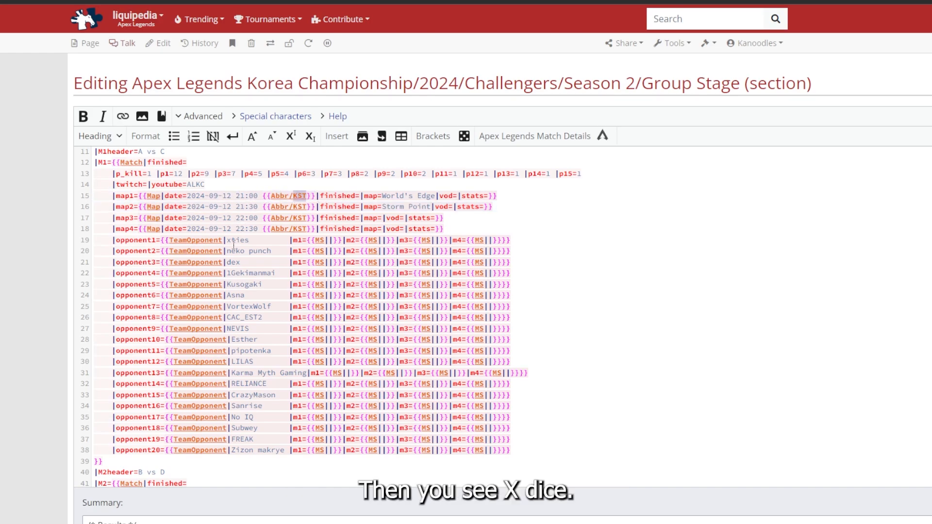
{"action": "left_click_drag", "start_coordinate": [228, 242], "coordinate": [254, 241]}
Preview the Results section and examine the A vs C overall standings table before any scores are entered
{"action": "left_click", "coordinate": [328, 240]}
{"action": "scroll", "coordinate": [203, 436], "scroll_direction": "down", "scroll_amount": 9}
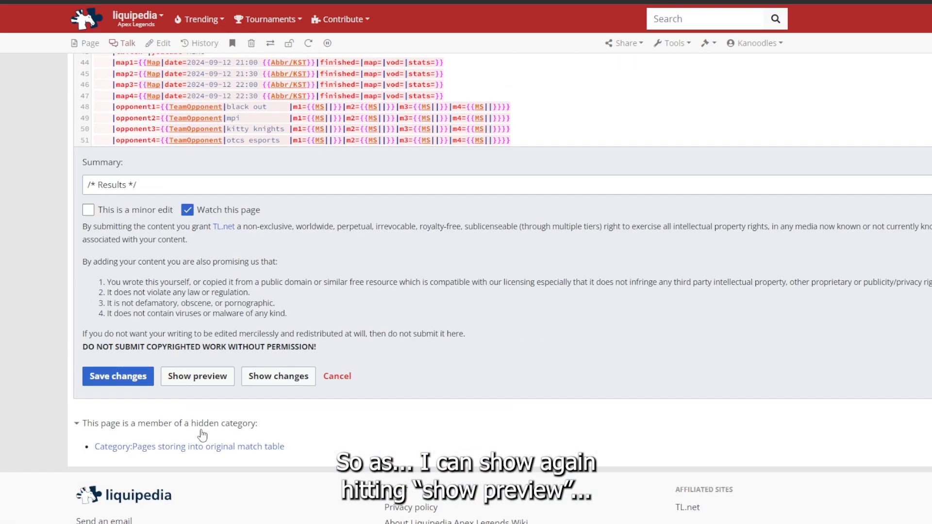
{"action": "left_click", "coordinate": [198, 376]}
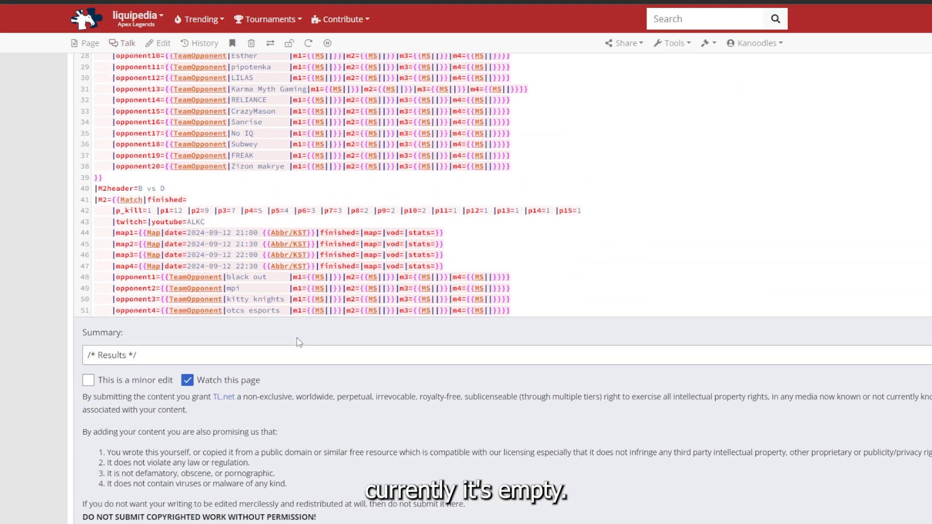
{"action": "scroll", "coordinate": [340, 276], "scroll_direction": "down", "scroll_amount": 7}
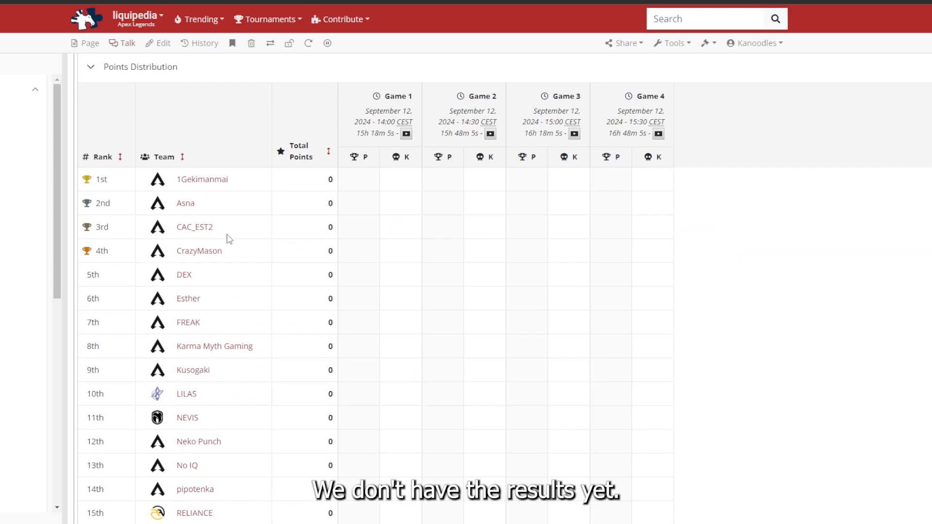
Enter the m1 placements and kills: 1 and 10 for xties, 2 and 12 for neko punch, 3 and 40 for dex
{"action": "scroll", "coordinate": [279, 283], "scroll_direction": "down", "scroll_amount": 15}
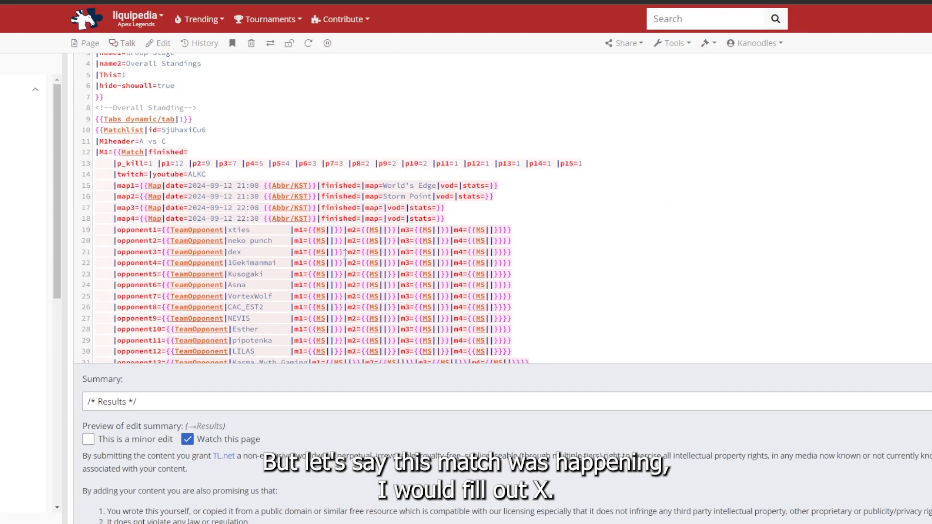
{"action": "type", "text": "1|"}
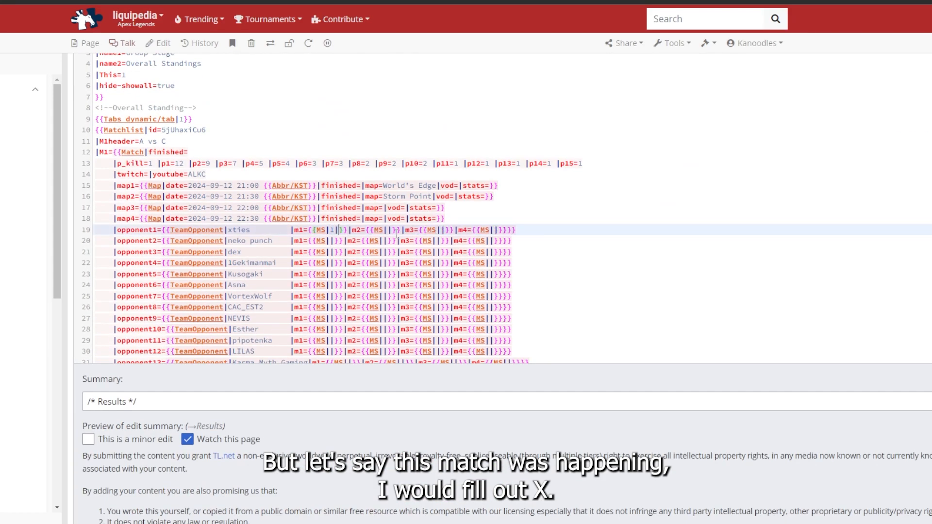
{"action": "type", "text": "10"}
{"action": "key", "text": "Down"}
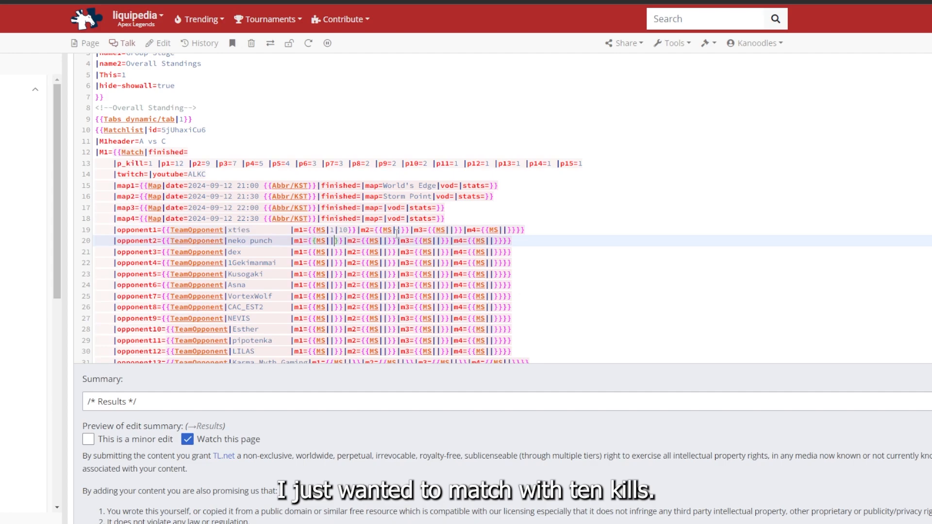
{"action": "type", "text": "2"}
{"action": "key", "text": "Right"}
{"action": "type", "text": "1"}
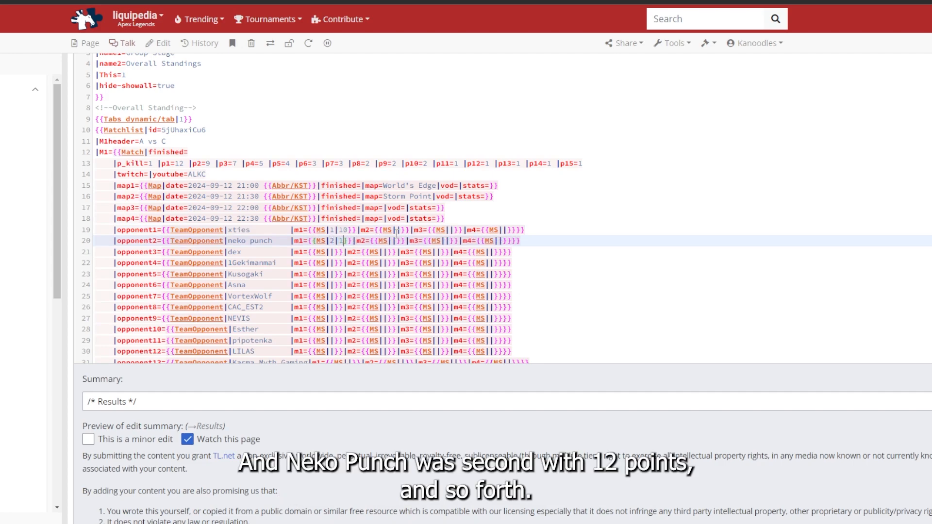
{"action": "type", "text": "2"}
{"action": "key", "text": "Down"}
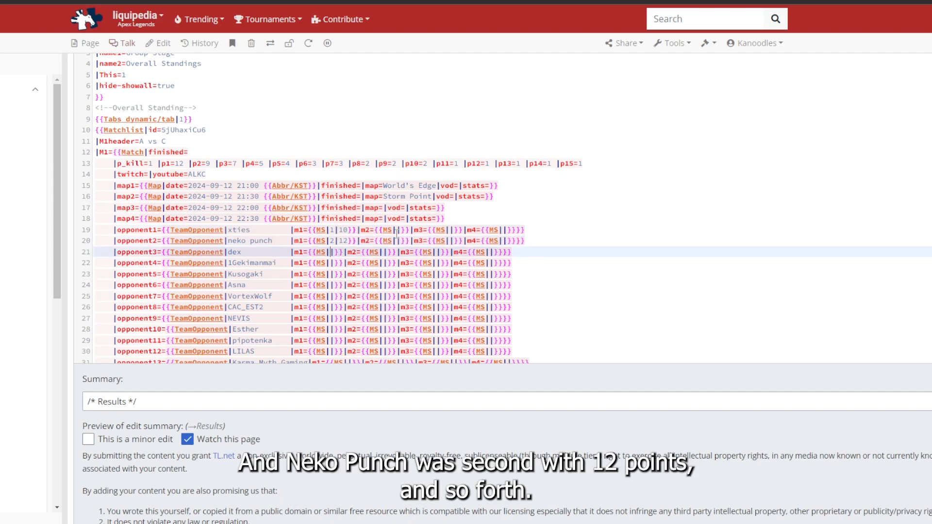
{"action": "type", "text": "3"}
{"action": "key", "text": "Right"}
{"action": "type", "text": "40"}
{"action": "key", "text": "Down"}
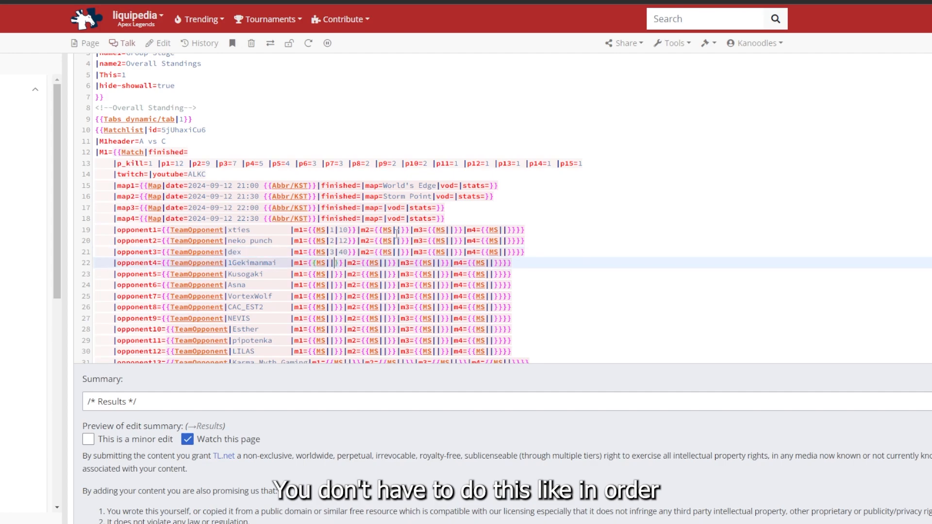
Enter the m1 placements and kills: 20 and 0 for 1Gekimanmai, 19 and 1 for Kusogaki
{"action": "key", "text": "Down"}
{"action": "key", "text": "Down"}
{"action": "key", "text": "Down"}
{"action": "key", "text": "Up"}
{"action": "key", "text": "Up"}
{"action": "key", "text": "Up"}
{"action": "type", "text": "20"}
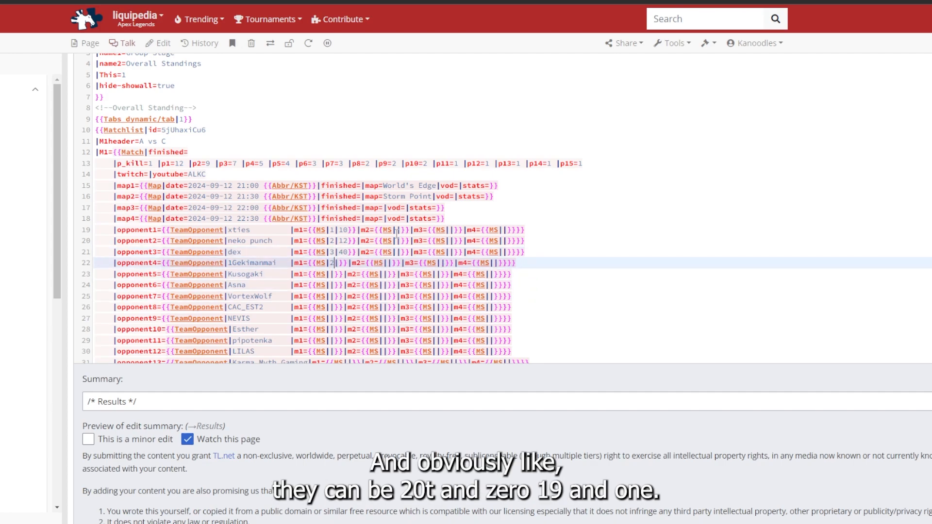
{"action": "key", "text": "Right"}
{"action": "type", "text": "0"}
{"action": "key", "text": "Down"}
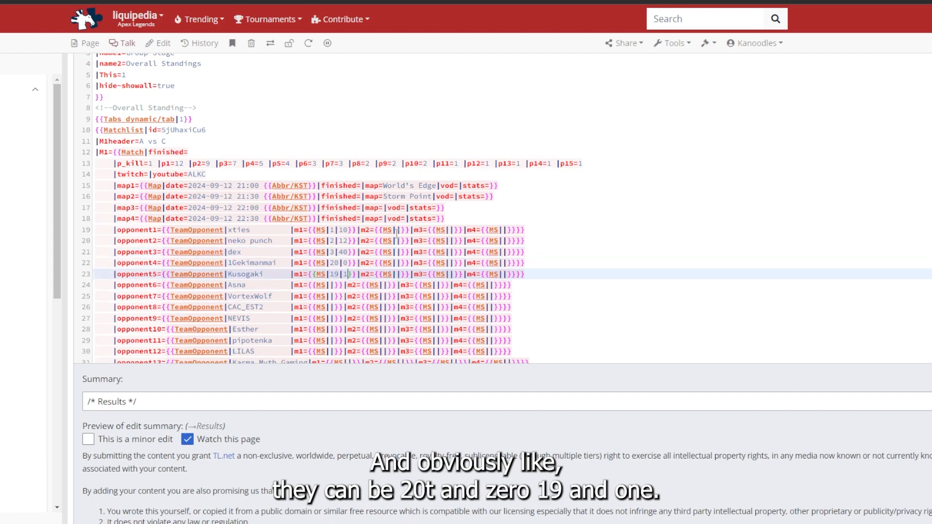
Preview the Game 1 scores and compare DEX's placement and kills in the standings with its kill value in the code
{"action": "scroll", "coordinate": [398, 233], "scroll_direction": "down", "scroll_amount": 10}
{"action": "scroll", "coordinate": [373, 335], "scroll_direction": "up", "scroll_amount": 5}
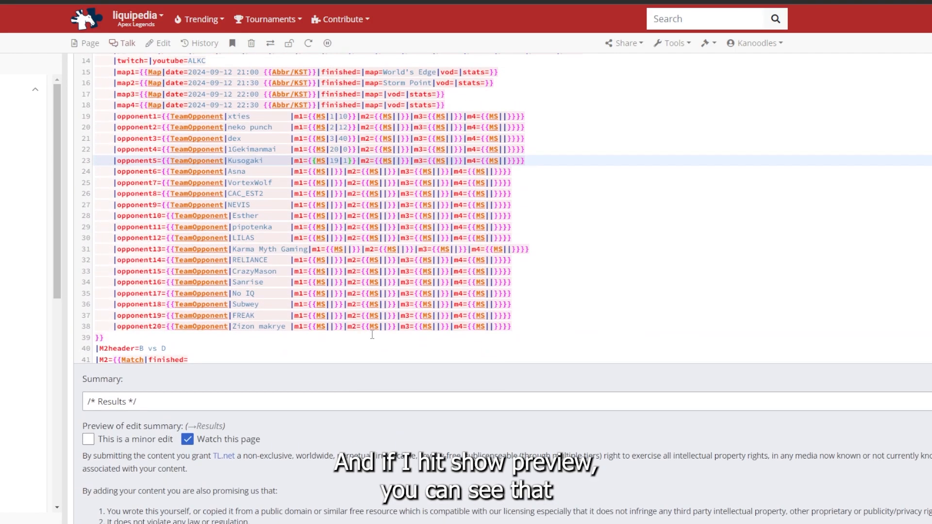
{"action": "key", "text": "alt+shift+p"}
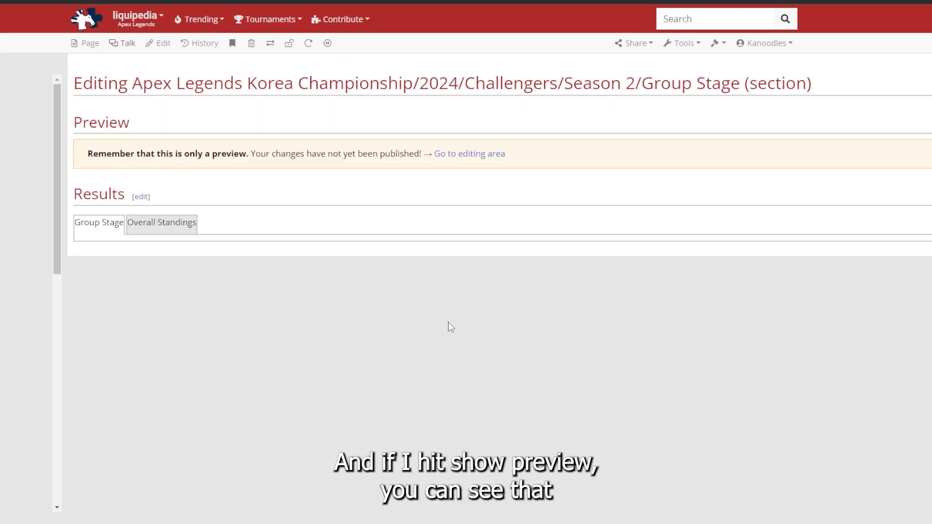
{"action": "scroll", "coordinate": [412, 319], "scroll_direction": "down", "scroll_amount": 7}
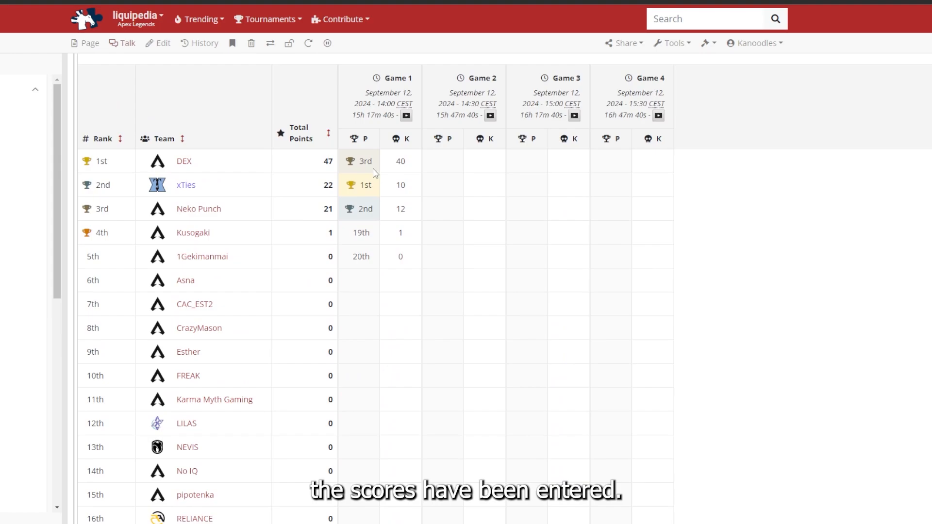
{"action": "mouse_move", "coordinate": [359, 162]}
{"action": "left_mouse_down"}
{"action": "mouse_move", "coordinate": [415, 164]}
{"action": "mouse_move", "coordinate": [375, 162]}
{"action": "left_mouse_up"}
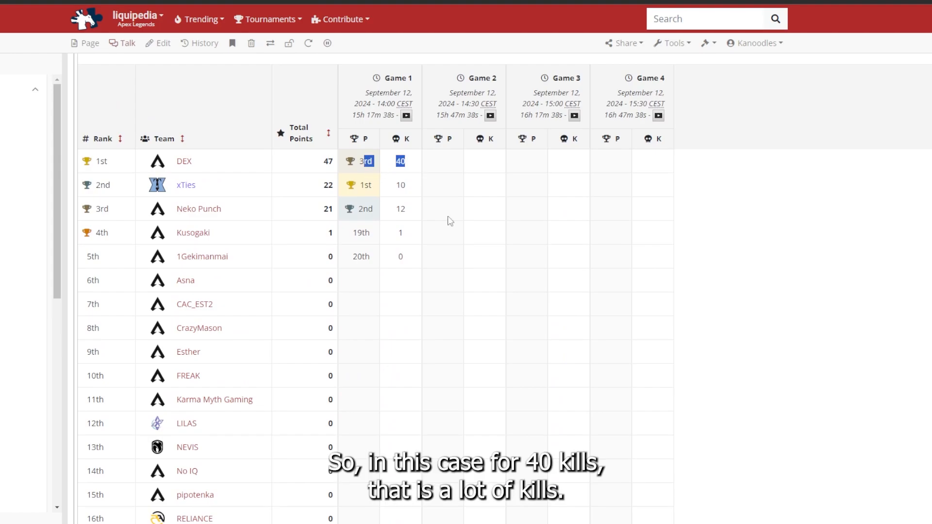
{"action": "scroll", "coordinate": [312, 275], "scroll_direction": "down", "scroll_amount": 10}
{"action": "double_click", "coordinate": [339, 428]}
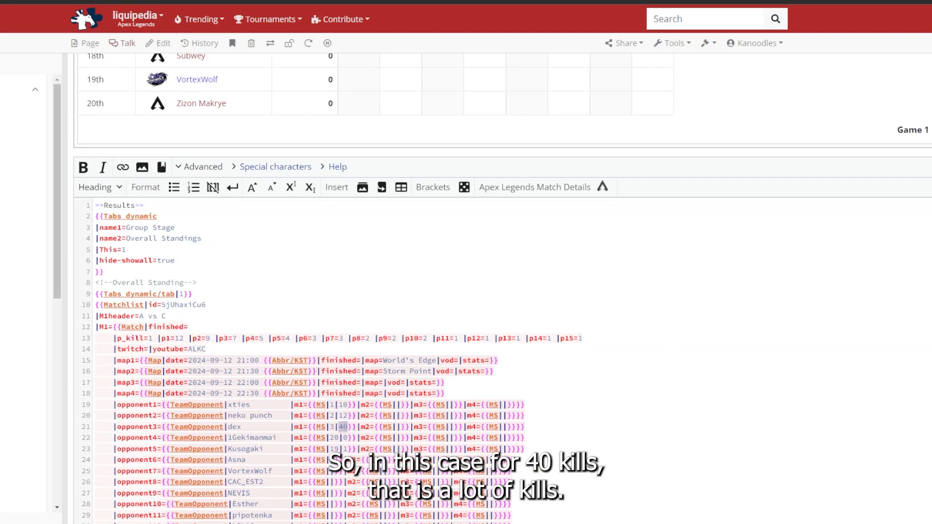
{"action": "scroll", "coordinate": [347, 295], "scroll_direction": "up", "scroll_amount": 10}
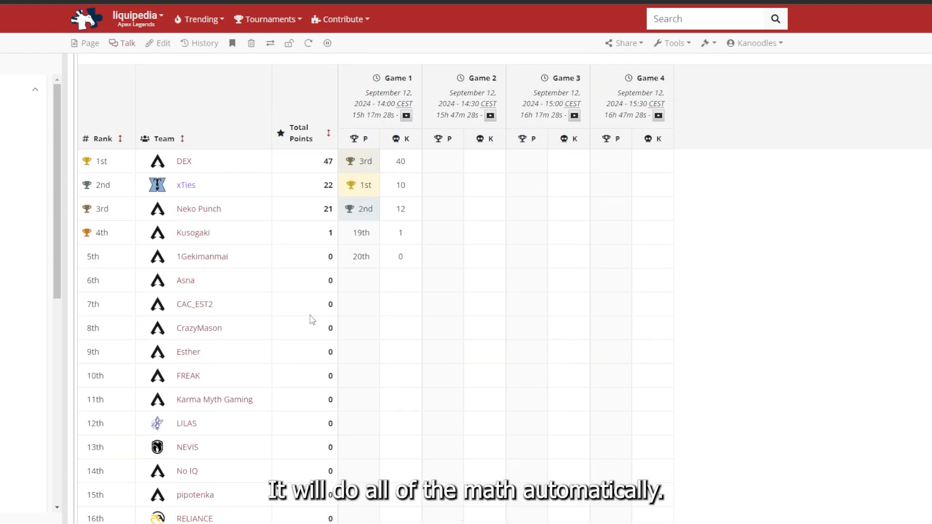
{"action": "scroll", "coordinate": [324, 358], "scroll_direction": "down", "scroll_amount": 1}
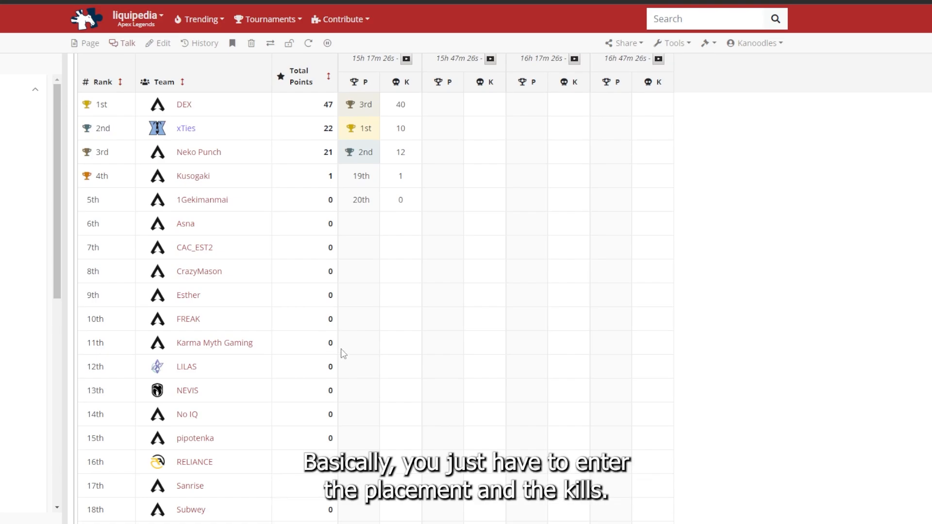
Enter the m2 placements and kills: 2 and 3 for xties, 4 and 5 for neko punch
{"action": "scroll", "coordinate": [340, 359], "scroll_direction": "down", "scroll_amount": 7}
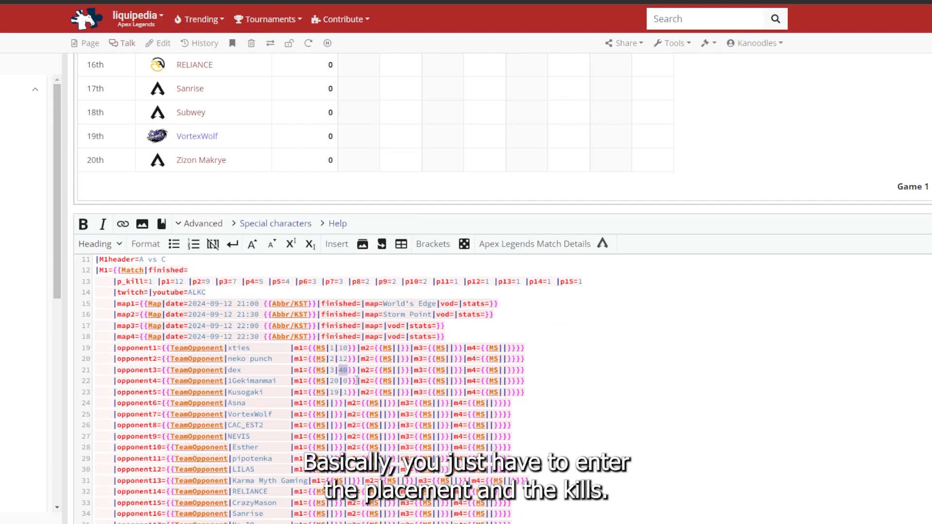
{"action": "left_click", "coordinate": [396, 348]}
{"action": "type", "text": "2|"}
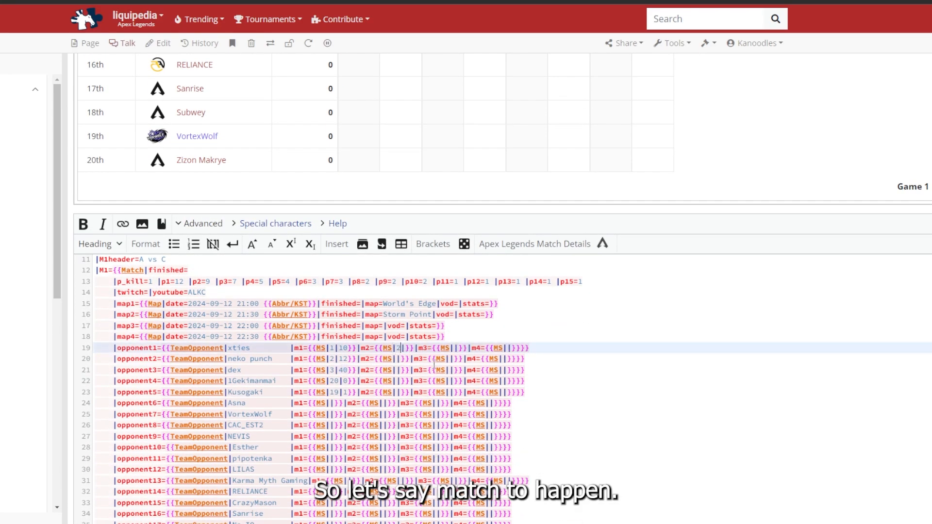
{"action": "key", "text": "Right"}
{"action": "type", "text": "3"}
{"action": "left_click", "coordinate": [404, 359]}
{"action": "type", "text": "4"}
{"action": "key", "text": "Right"}
{"action": "type", "text": "5"}
{"action": "key", "text": "Down"}
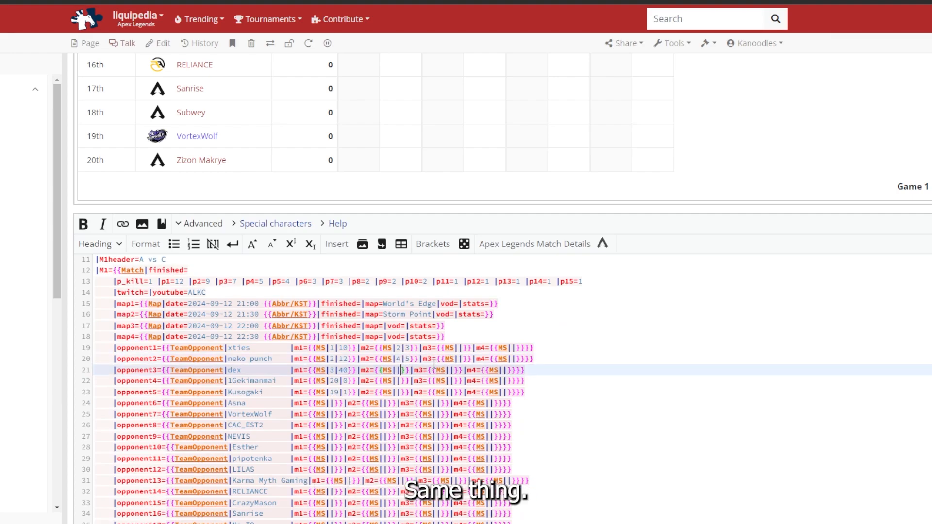
Enter the m2 placements and kills: 2 and 1 for dex, 1 and 100 for 1Gekimanmai
{"action": "type", "text": "2"}
{"action": "key", "text": "Right"}
{"action": "type", "text": "1"}
{"action": "key", "text": "Down"}
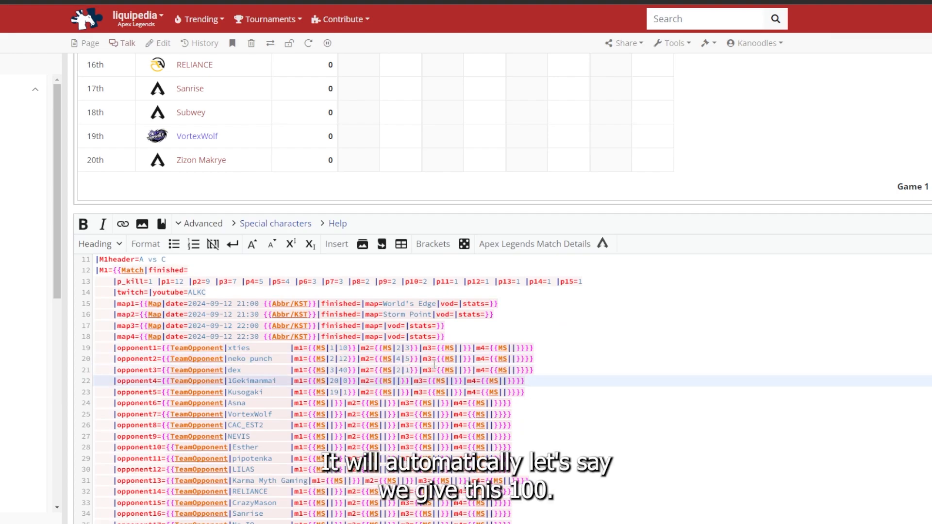
{"action": "type", "text": "1"}
{"action": "key", "text": "Right"}
{"action": "type", "text": "100"}
Preview the Game 2 scores and highlight 1Gekimanmai's total points and its placement and kills in the standings
{"action": "scroll", "coordinate": [303, 371], "scroll_direction": "down", "scroll_amount": 12}
{"action": "scroll", "coordinate": [303, 372], "scroll_direction": "up", "scroll_amount": 7}
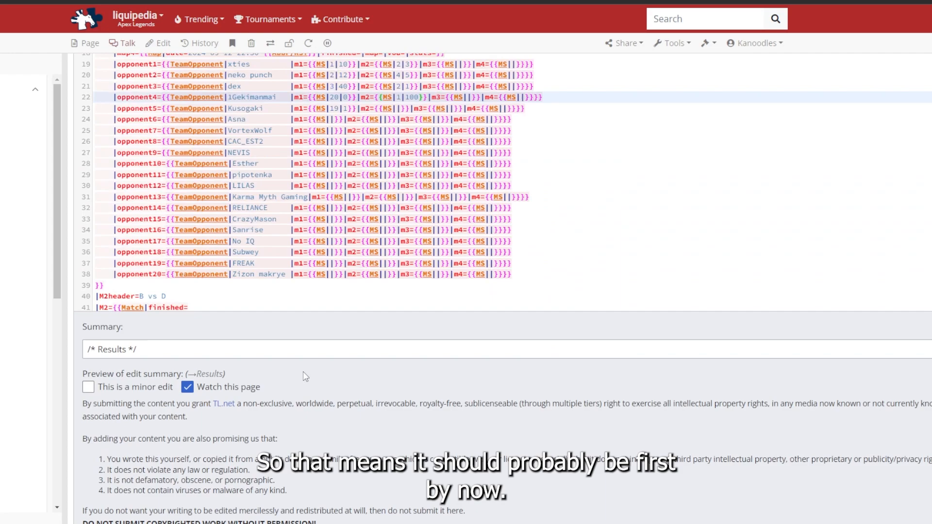
{"action": "key", "text": "alt+shift+s"}
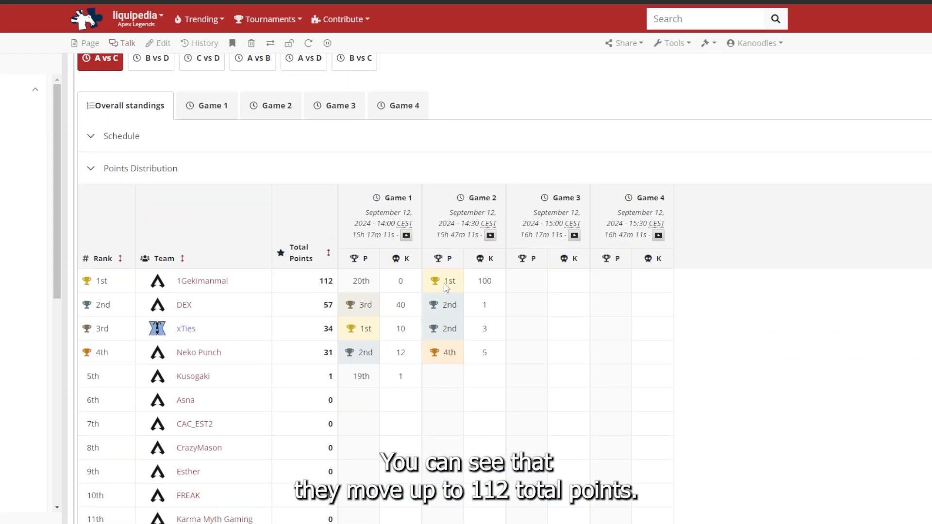
{"action": "double_click", "coordinate": [326, 281]}
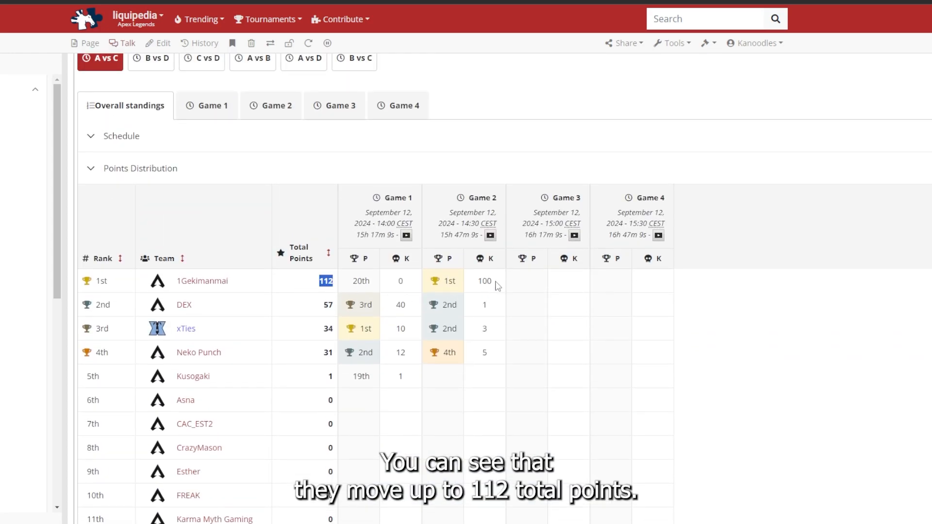
{"action": "left_click_drag", "start_coordinate": [496, 282], "coordinate": [413, 287]}
{"action": "left_click", "coordinate": [545, 286]}
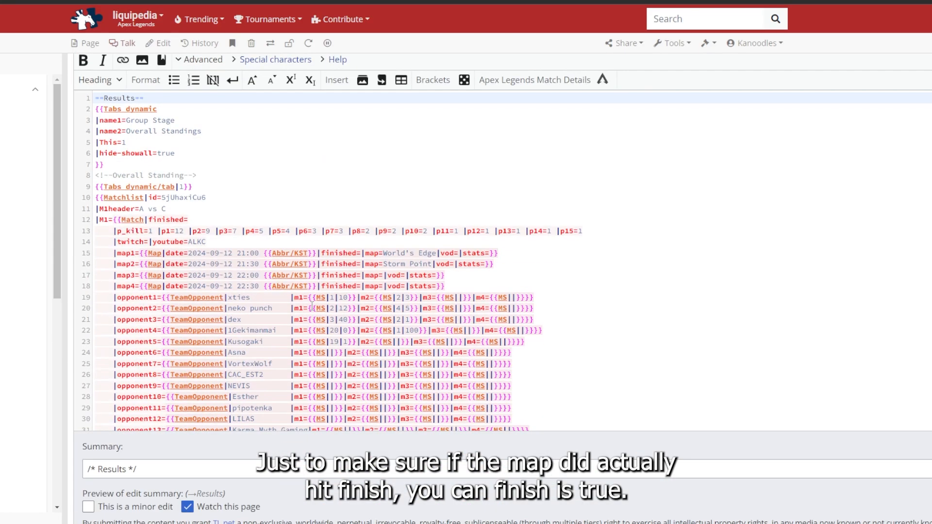
Set the finished parameter to true for map1 and map2 of the M1 match
{"action": "left_click", "coordinate": [362, 253]}
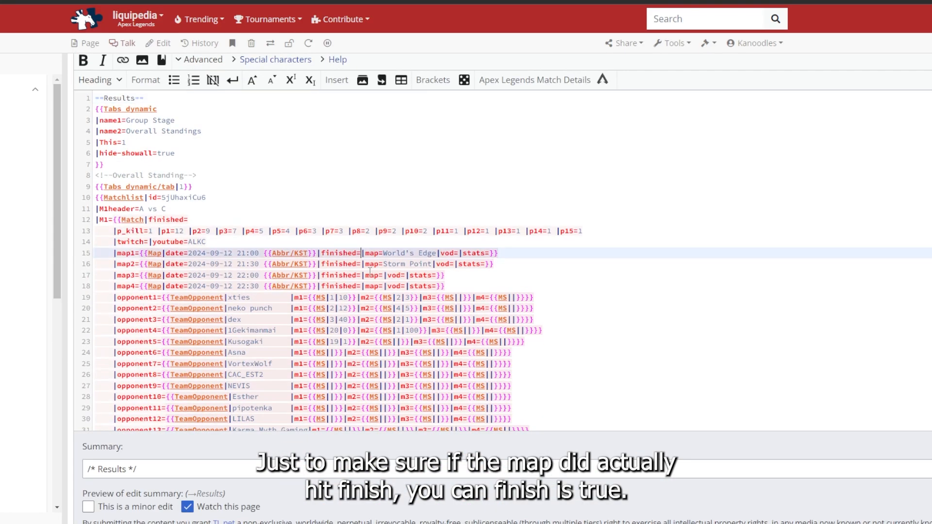
{"action": "type", "text": "true"}
{"action": "left_click", "coordinate": [363, 264]}
{"action": "type", "text": "true"}
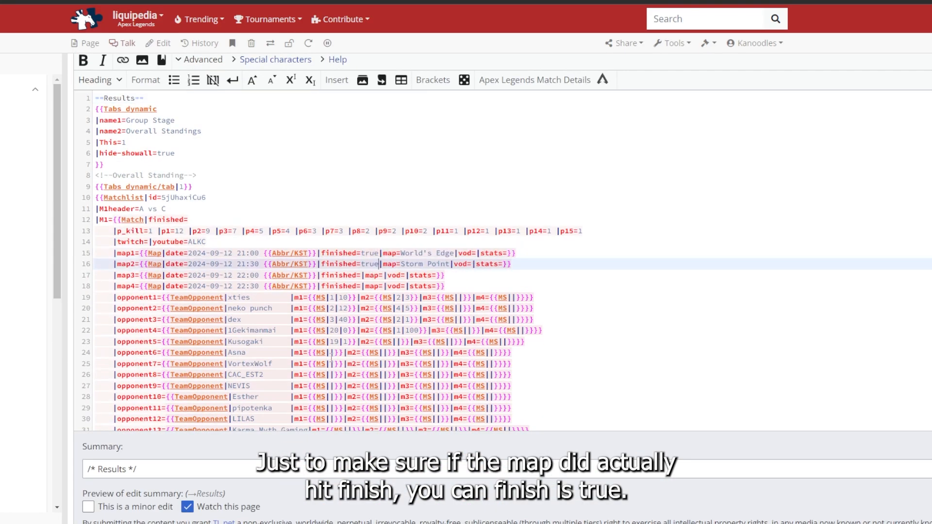
Preview the section again and examine the Game 1 and Game 2 status icons and team placements in the standings
{"action": "scroll", "coordinate": [332, 358], "scroll_direction": "down", "scroll_amount": 6}
{"action": "scroll", "coordinate": [332, 272], "scroll_direction": "up", "scroll_amount": 5}
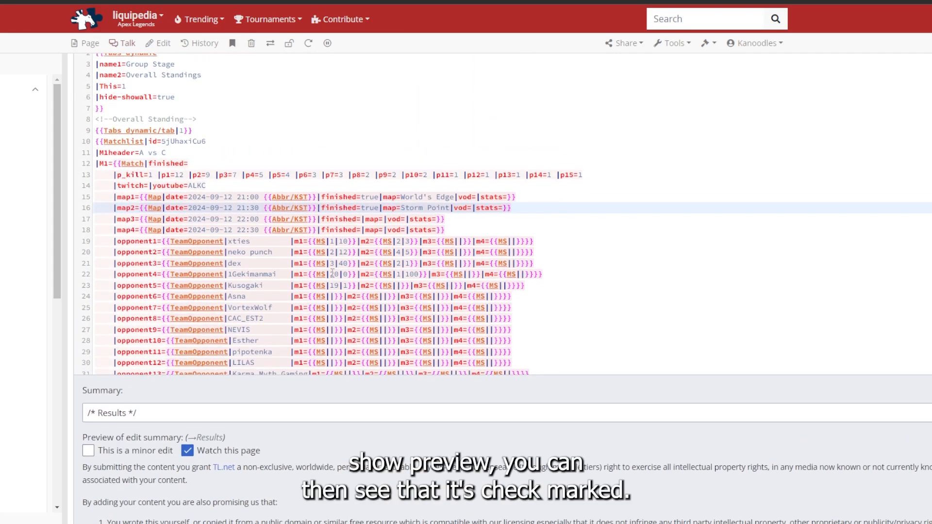
{"action": "scroll", "coordinate": [333, 270], "scroll_direction": "up", "scroll_amount": 15}
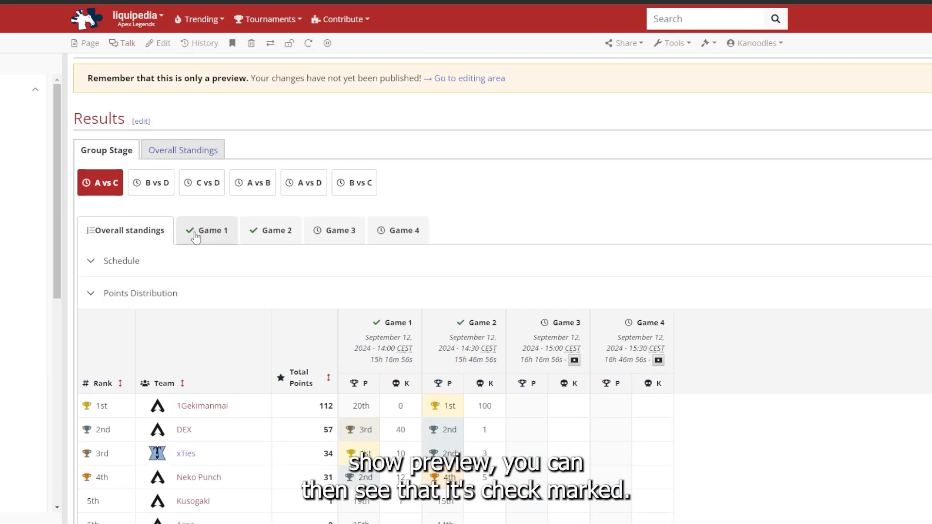
{"action": "scroll", "coordinate": [262, 330], "scroll_direction": "down", "scroll_amount": 7}
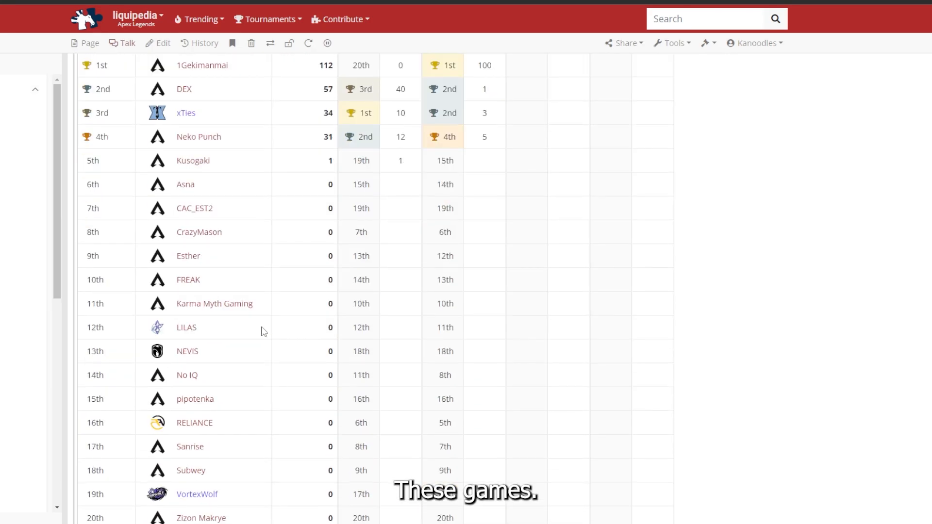
Set the finished parameter of the whole M1 match to true in the section code
{"action": "scroll", "coordinate": [264, 331], "scroll_direction": "up", "scroll_amount": 7}
{"action": "scroll", "coordinate": [312, 296], "scroll_direction": "down", "scroll_amount": 10}
{"action": "scroll", "coordinate": [260, 374], "scroll_direction": "down", "scroll_amount": 5}
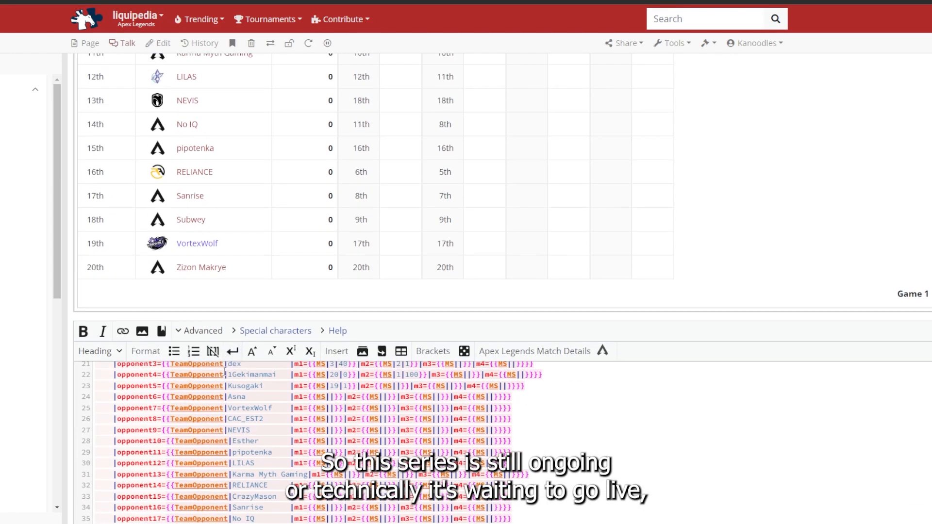
{"action": "scroll", "coordinate": [235, 339], "scroll_direction": "up", "scroll_amount": 3}
{"action": "scroll", "coordinate": [236, 339], "scroll_direction": "down", "scroll_amount": 4}
{"action": "scroll", "coordinate": [172, 331], "scroll_direction": "up", "scroll_amount": 5}
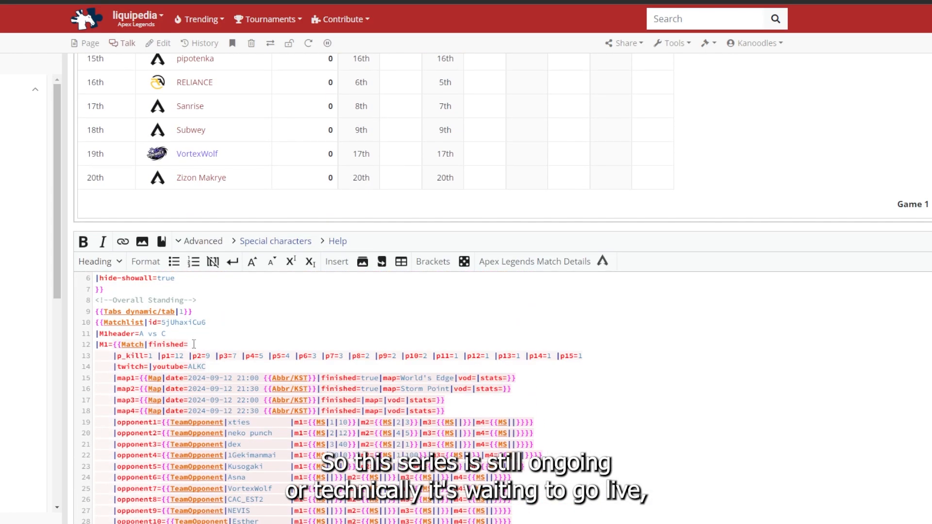
{"action": "scroll", "coordinate": [204, 344], "scroll_direction": "down", "scroll_amount": 8}
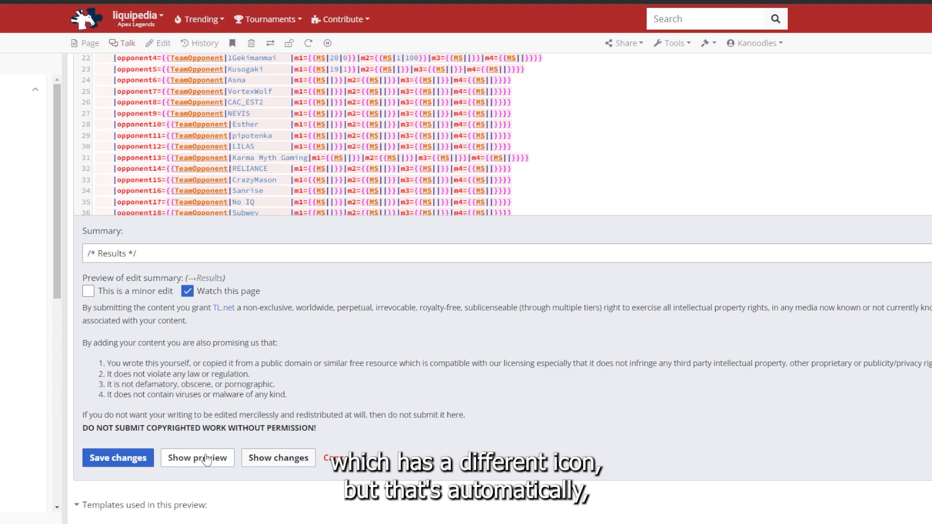
{"action": "scroll", "coordinate": [280, 372], "scroll_direction": "up", "scroll_amount": 5}
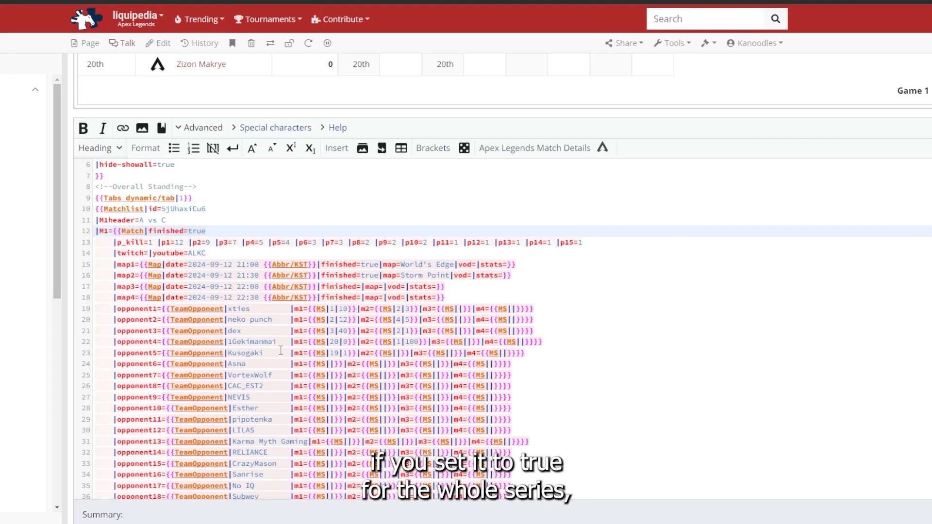
Preview the section and examine the status icon on the A vs C match in the Group Stage results
{"action": "key", "text": "alt+shift+p"}
{"action": "scroll", "coordinate": [104, 229], "scroll_direction": "down", "scroll_amount": 1}
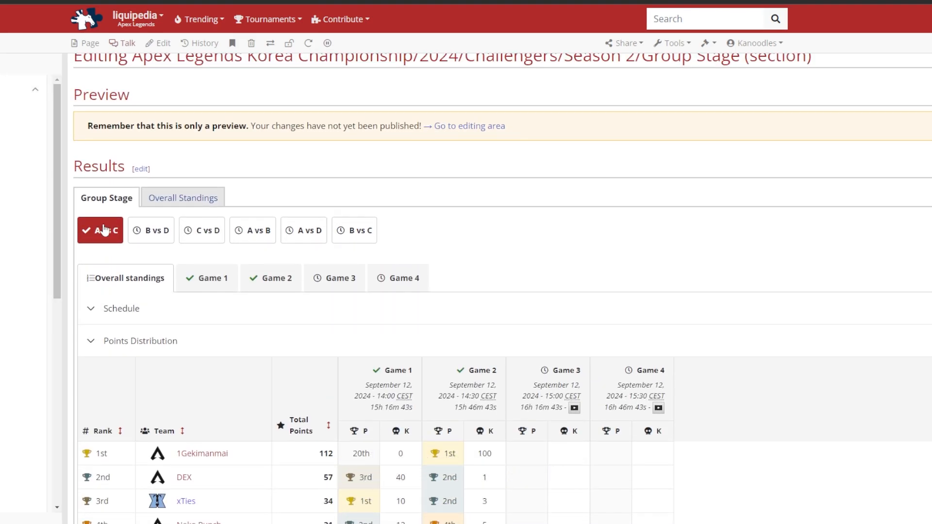
{"action": "scroll", "coordinate": [245, 376], "scroll_direction": "down", "scroll_amount": 12}
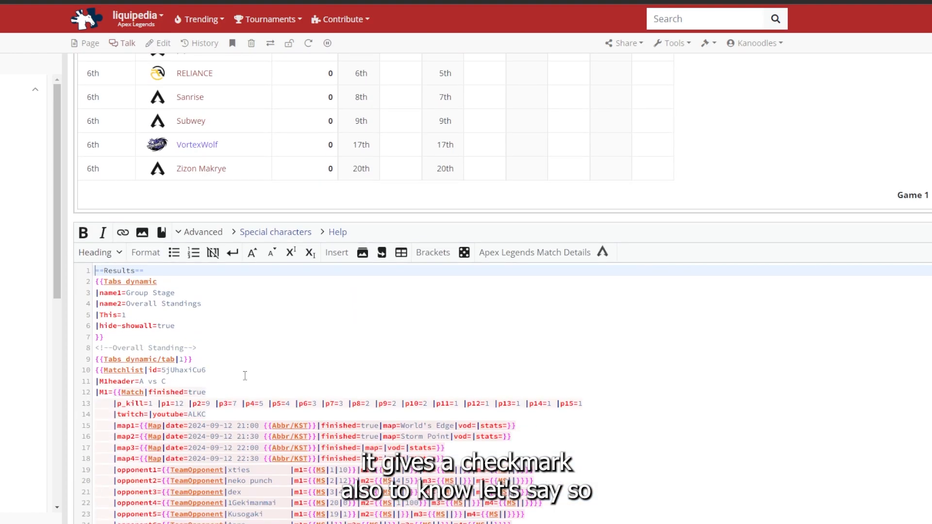
Add the background parameter bg=1-2=up,3-4=down after youtube=ALKC in the M1 match
{"action": "left_click", "coordinate": [247, 416]}
{"action": "type", "text": "|bg="}
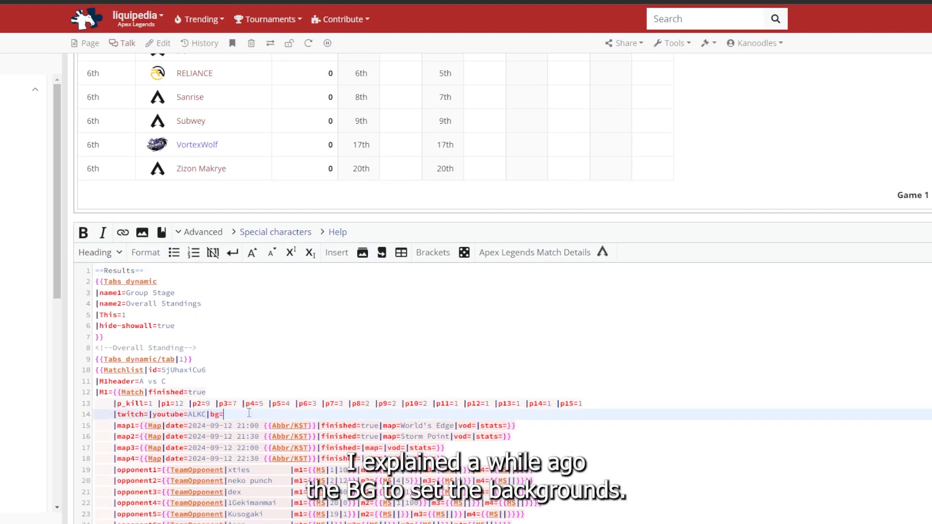
{"action": "type", "text": "1-10"}
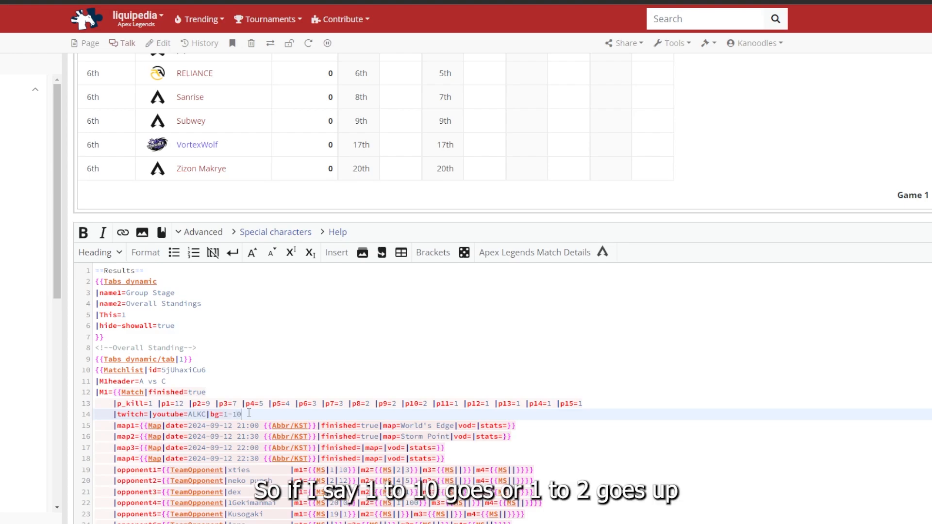
{"action": "type", "text": "=up,"}
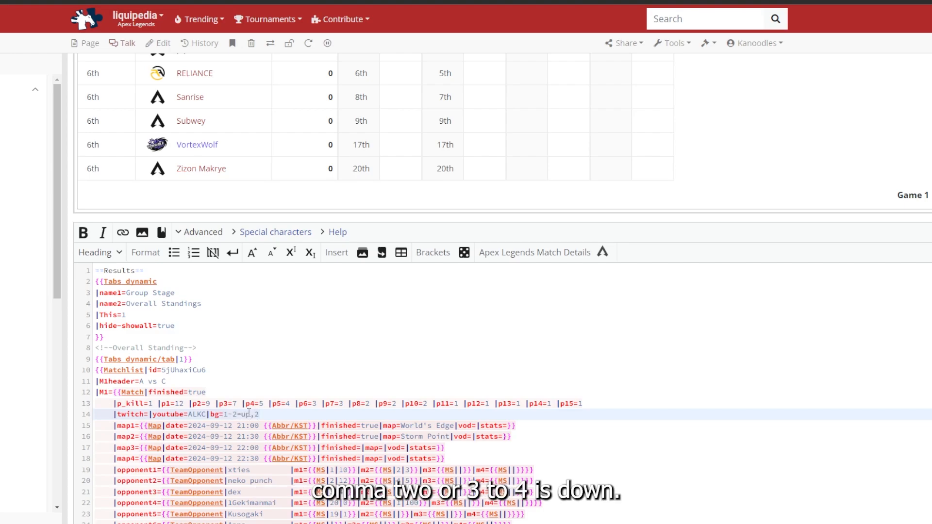
{"action": "type", "text": "3-4=down"}
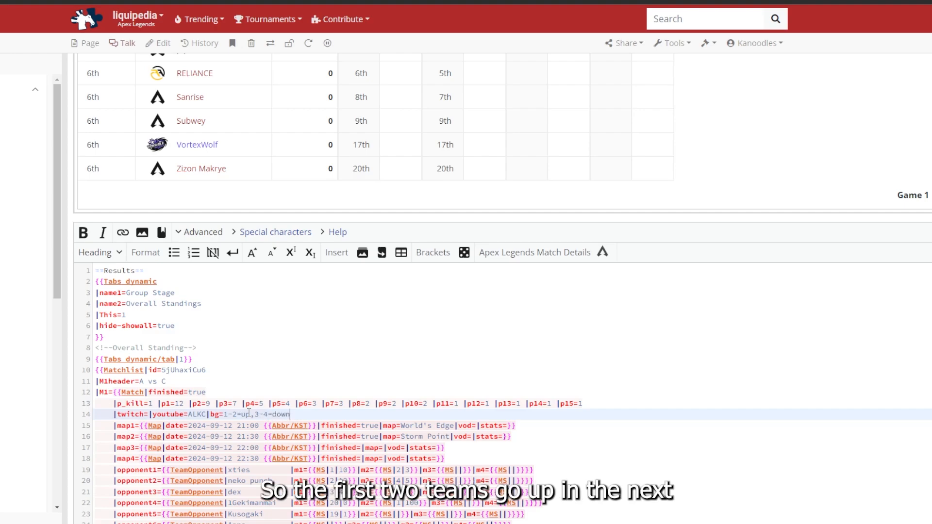
Clear the M1 match's finished parameter and preview how the top four ranks are marked in the standings
{"action": "scroll", "coordinate": [338, 372], "scroll_direction": "down", "scroll_amount": 1}
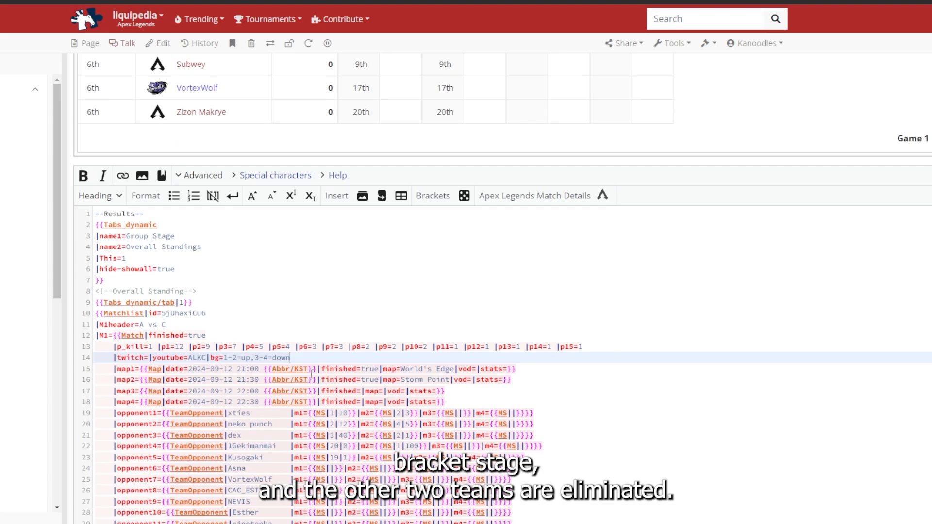
{"action": "scroll", "coordinate": [277, 266], "scroll_direction": "down", "scroll_amount": 1}
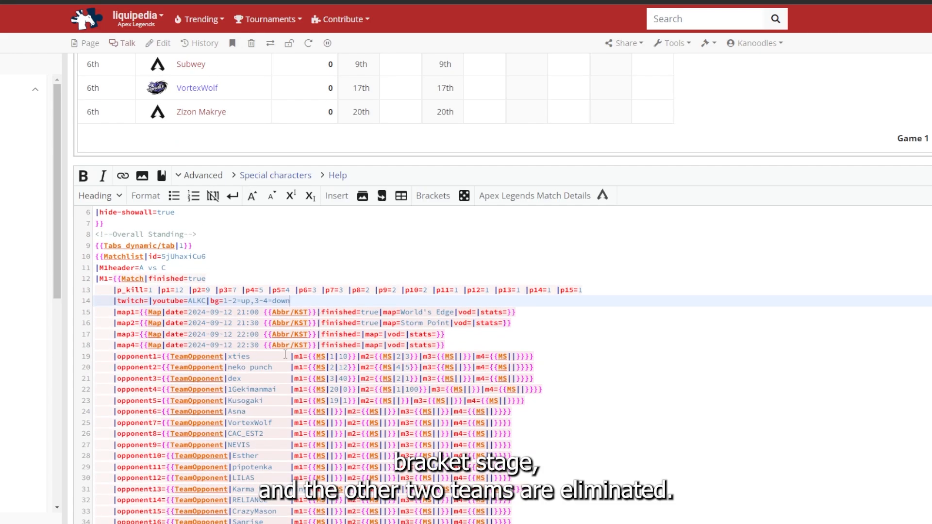
{"action": "scroll", "coordinate": [290, 301], "scroll_direction": "down", "scroll_amount": 3}
{"action": "left_click", "coordinate": [202, 109]}
{"action": "scroll", "coordinate": [210, 297], "scroll_direction": "down", "scroll_amount": 3}
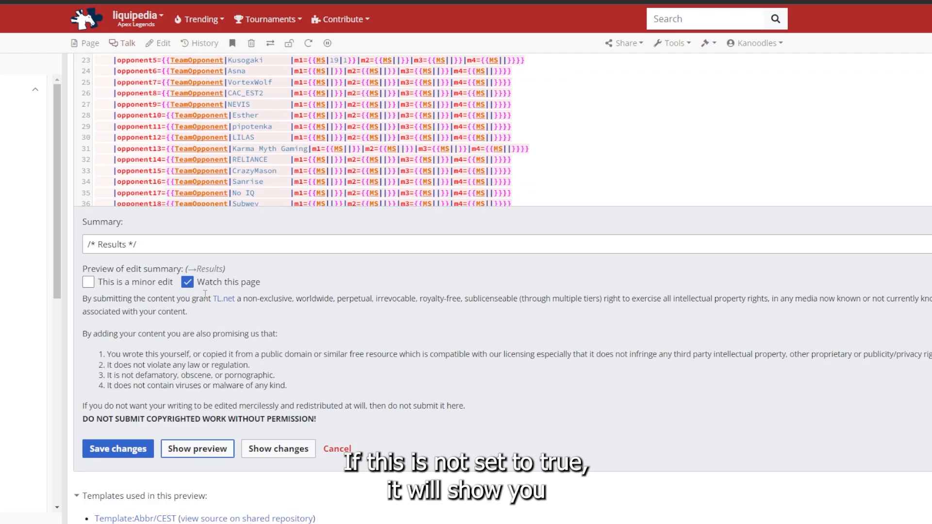
{"action": "key", "text": "alt+shift+p"}
{"action": "scroll", "coordinate": [92, 286], "scroll_direction": "down", "scroll_amount": 5}
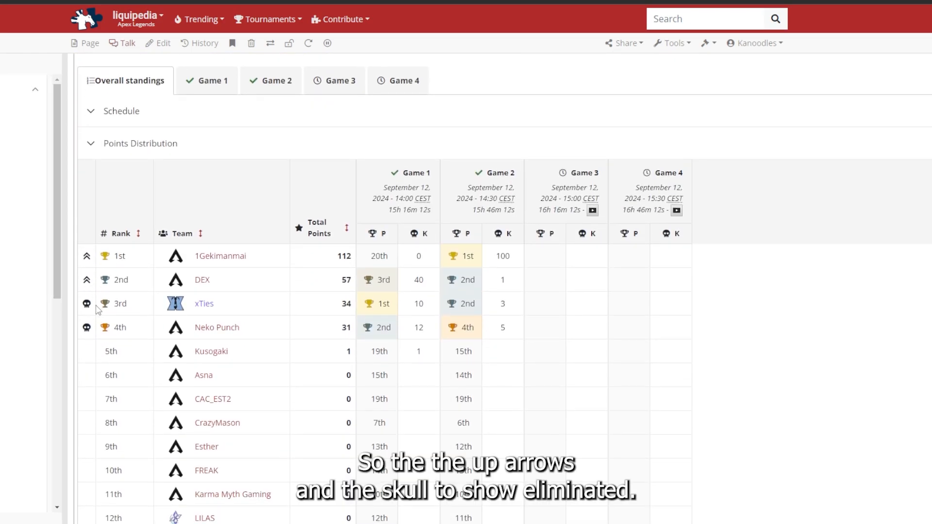
Set the finished parameter on the M1 match line back to true
{"action": "scroll", "coordinate": [314, 346], "scroll_direction": "down", "scroll_amount": 10}
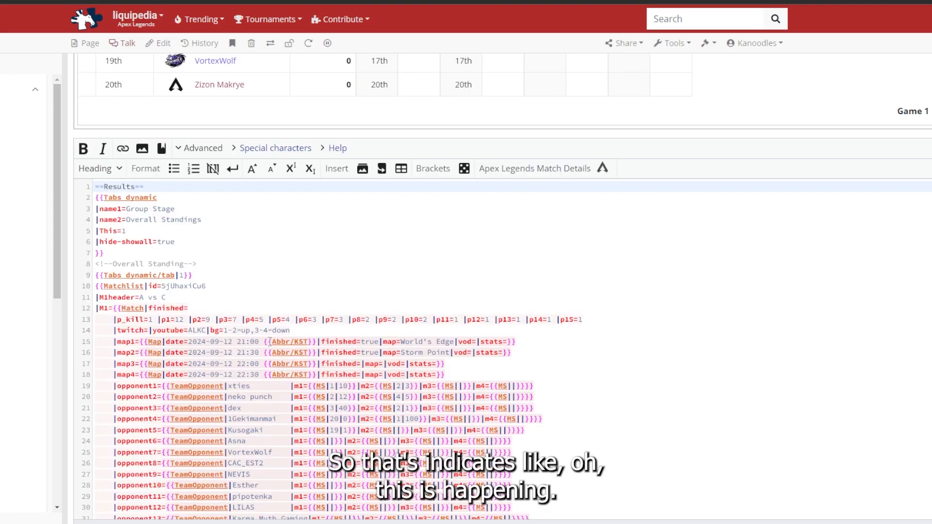
{"action": "left_click", "coordinate": [229, 333]}
{"action": "left_click", "coordinate": [209, 309]}
{"action": "type", "text": "true"}
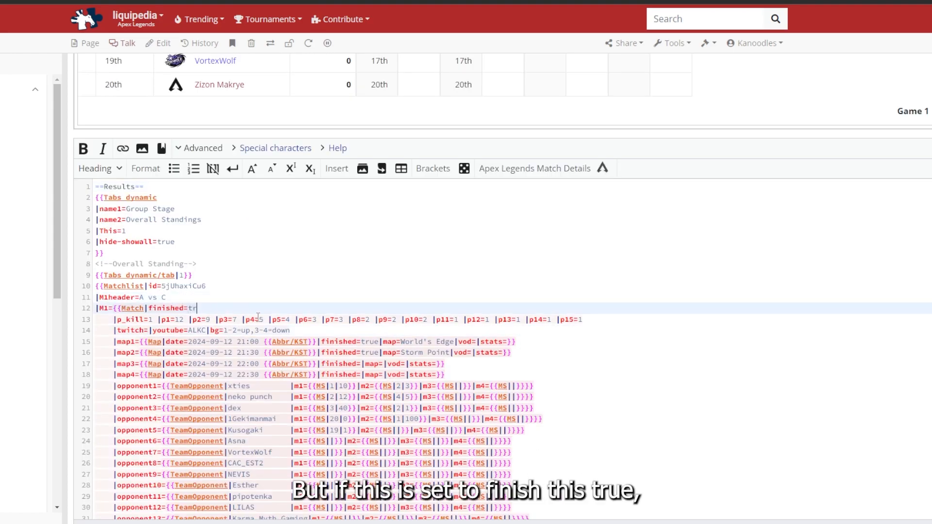
Preview the finished match and examine the colouring of the advancement and elimination markers in the standings
{"action": "scroll", "coordinate": [203, 124], "scroll_direction": "down", "scroll_amount": 1}
{"action": "scroll", "coordinate": [203, 125], "scroll_direction": "down", "scroll_amount": 6}
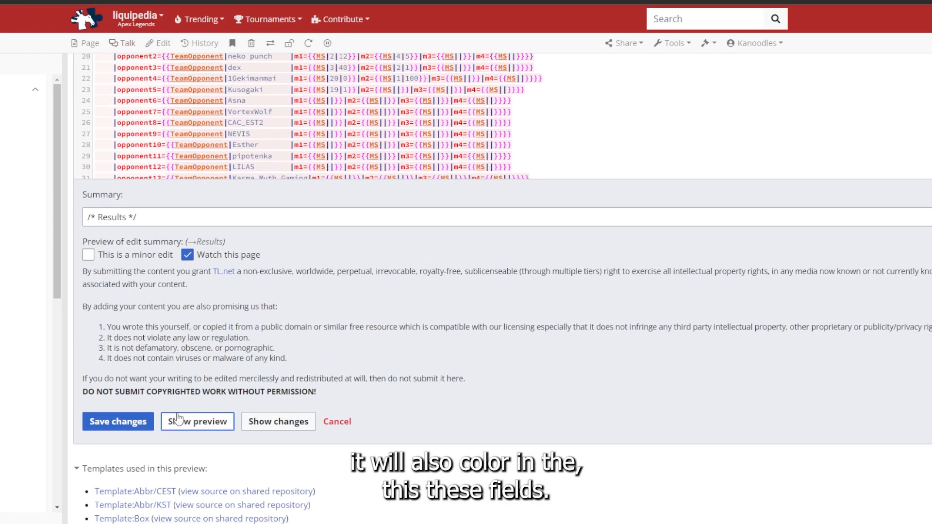
{"action": "left_click", "coordinate": [179, 418]}
{"action": "scroll", "coordinate": [115, 289], "scroll_direction": "down", "scroll_amount": 6}
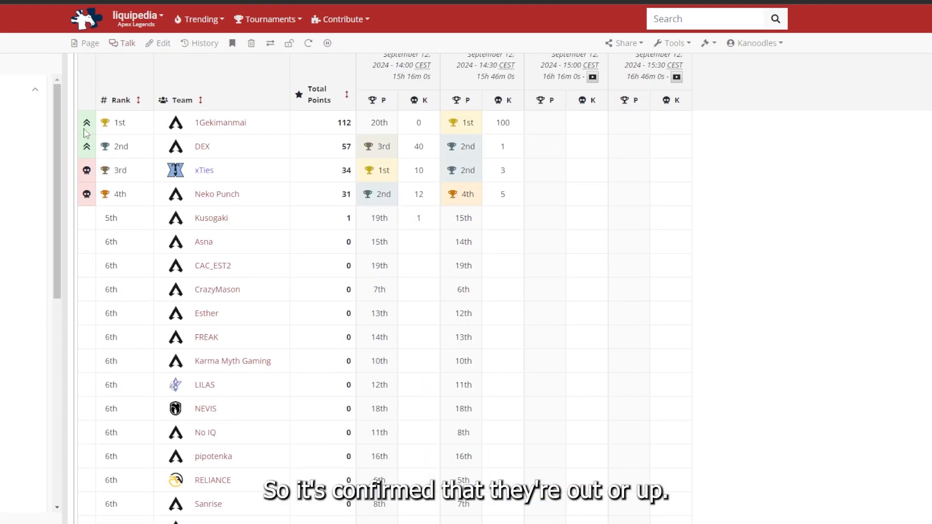
Review the M1 and M2 match code, including the opponents' per-game score entries that have to be filled in
{"action": "scroll", "coordinate": [277, 258], "scroll_direction": "down", "scroll_amount": 8}
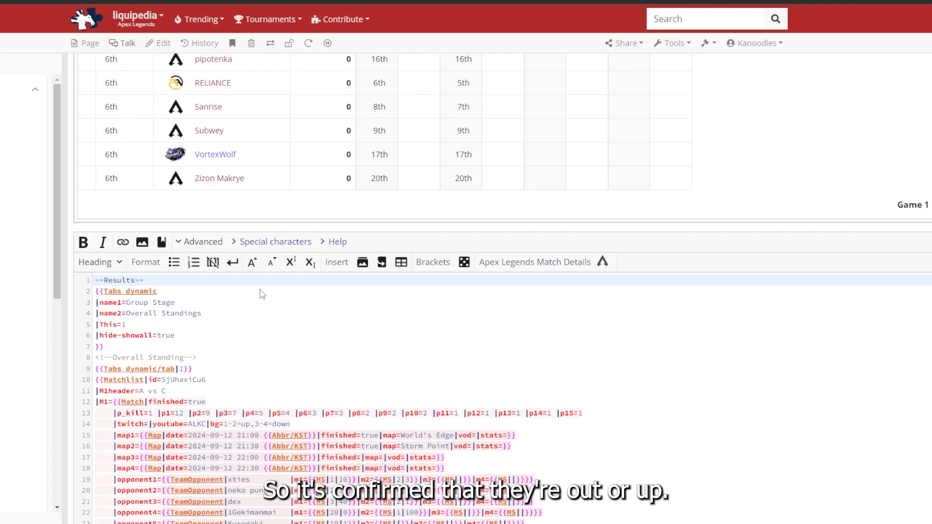
{"action": "scroll", "coordinate": [299, 353], "scroll_direction": "down", "scroll_amount": 2}
{"action": "scroll", "coordinate": [305, 350], "scroll_direction": "down", "scroll_amount": 4}
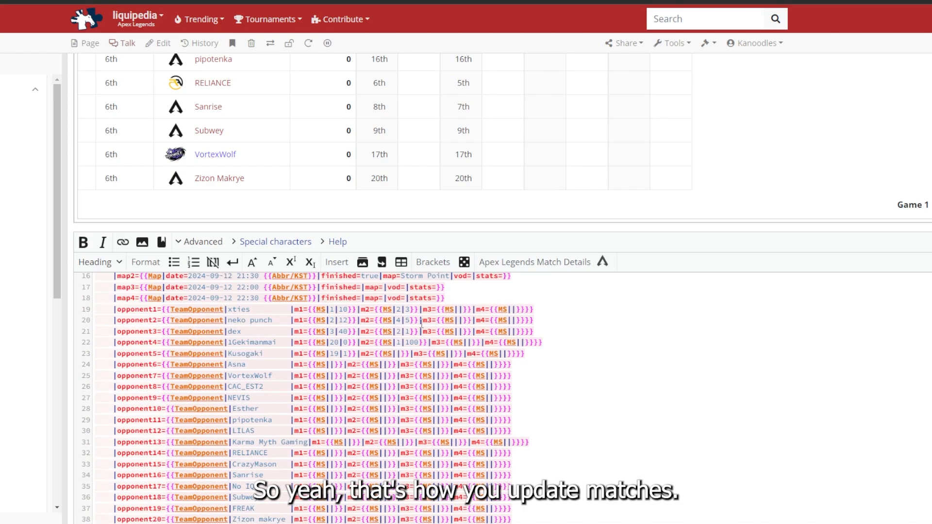
{"action": "scroll", "coordinate": [332, 334], "scroll_direction": "down", "scroll_amount": 2}
{"action": "scroll", "coordinate": [333, 334], "scroll_direction": "up", "scroll_amount": 4}
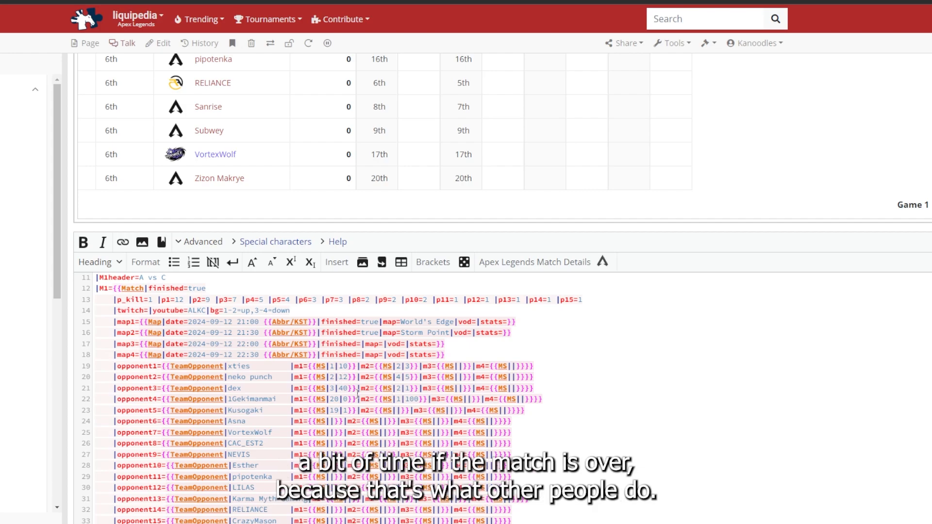
{"action": "scroll", "coordinate": [358, 395], "scroll_direction": "down", "scroll_amount": 2}
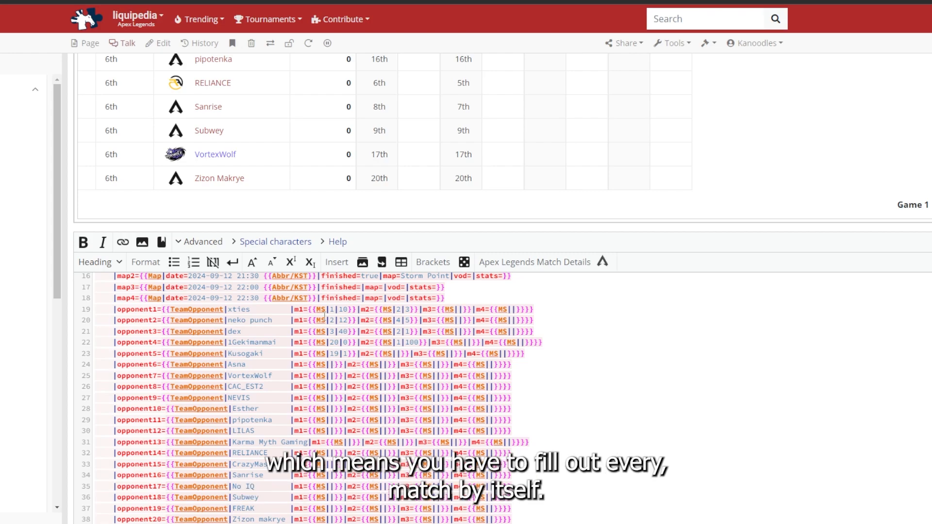
{"action": "left_click", "coordinate": [410, 310]}
{"action": "left_click", "coordinate": [463, 310]}
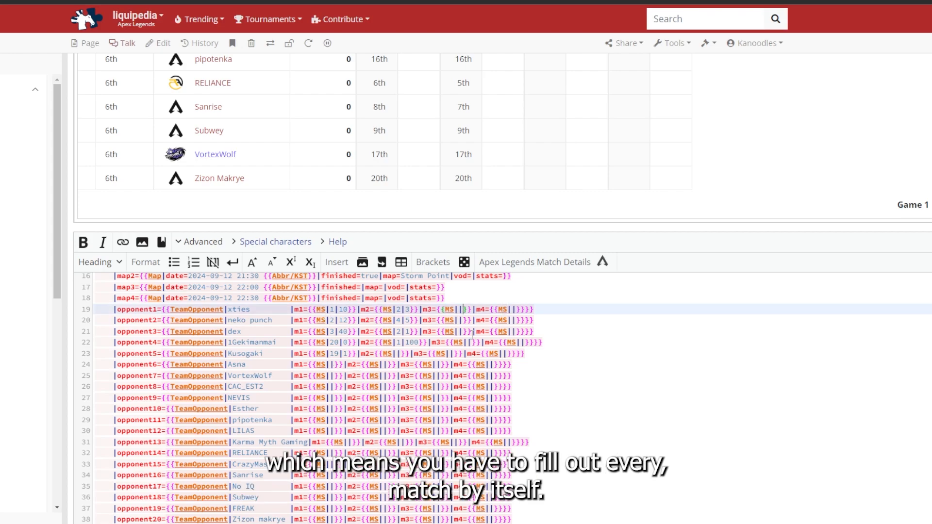
{"action": "scroll", "coordinate": [473, 334], "scroll_direction": "down", "scroll_amount": 1}
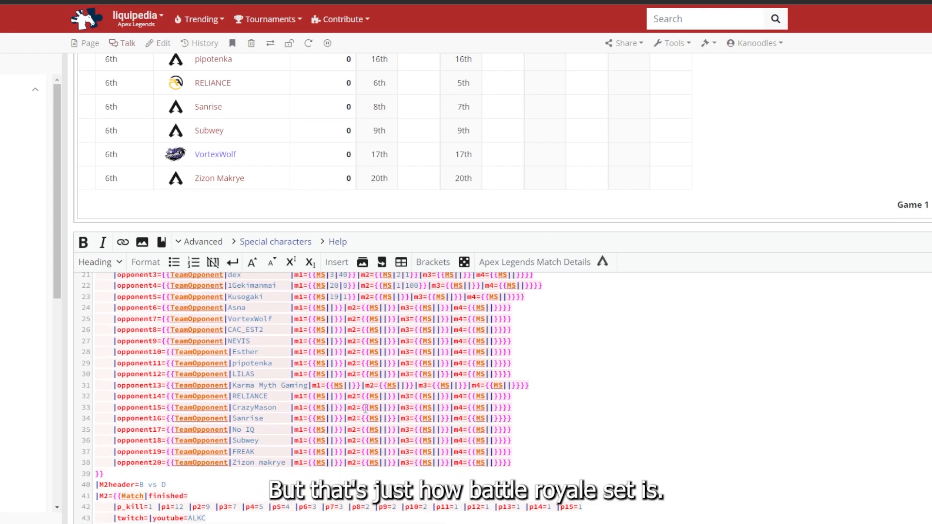
{"action": "scroll", "coordinate": [365, 409], "scroll_direction": "down", "scroll_amount": 5}
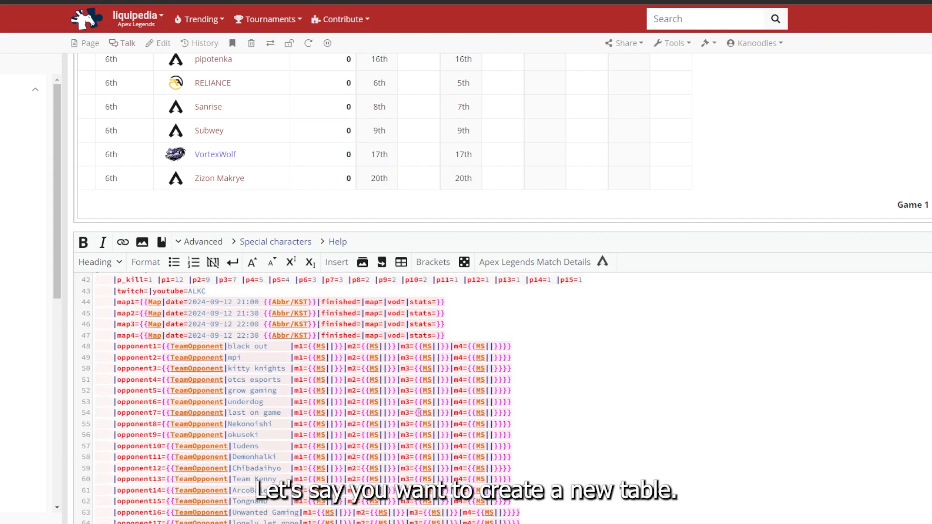
{"action": "scroll", "coordinate": [418, 413], "scroll_direction": "up", "scroll_amount": 2}
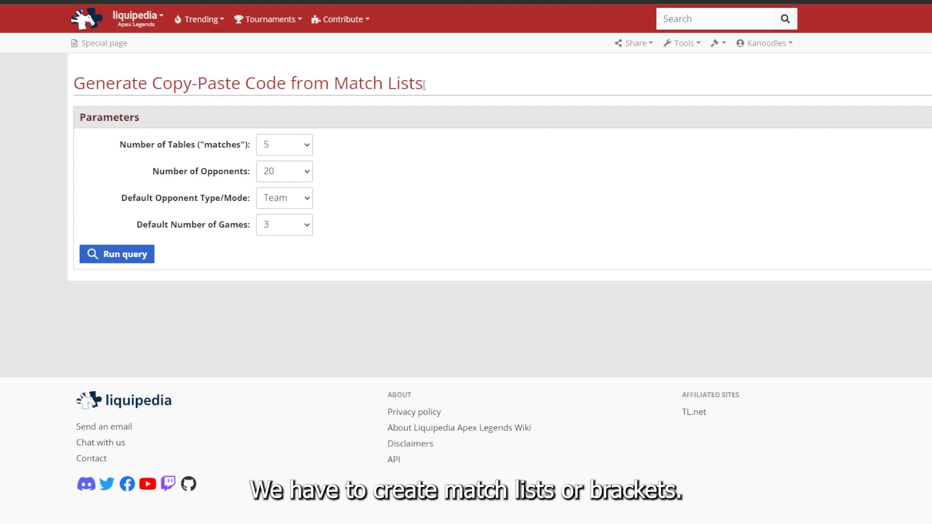
Switch to the match list code generator, highlight its heading, and look through the sample output of the bracket code generator
{"action": "left_click_drag", "start_coordinate": [423, 85], "coordinate": [93, 84]}
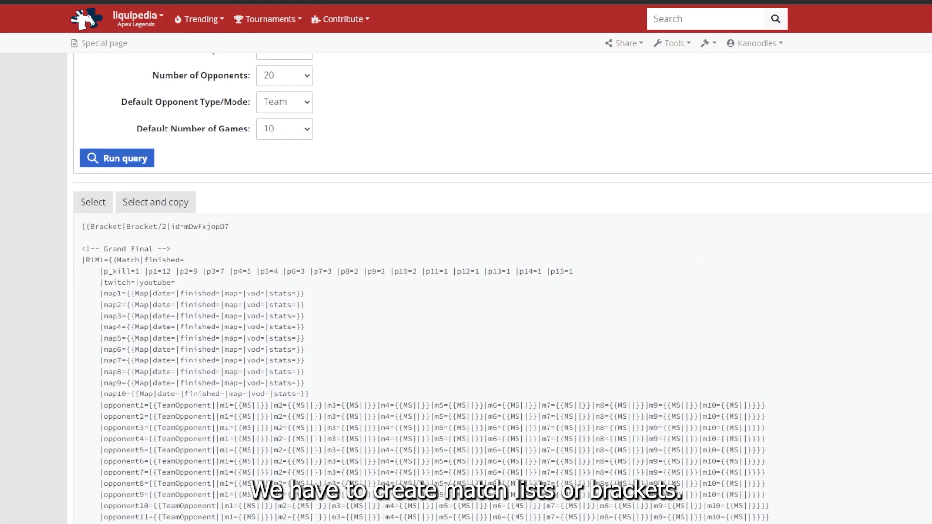
{"action": "scroll", "coordinate": [442, 268], "scroll_direction": "down", "scroll_amount": 2}
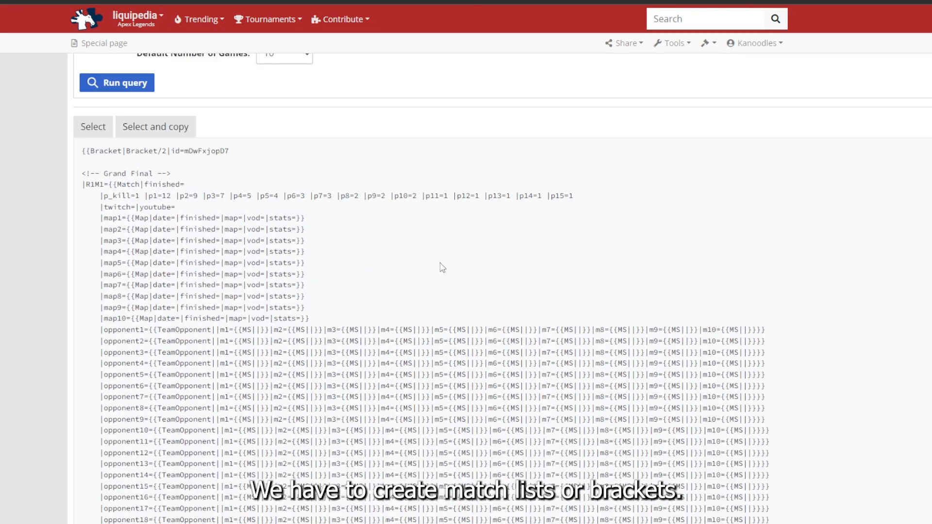
{"action": "scroll", "coordinate": [443, 268], "scroll_direction": "up", "scroll_amount": 3}
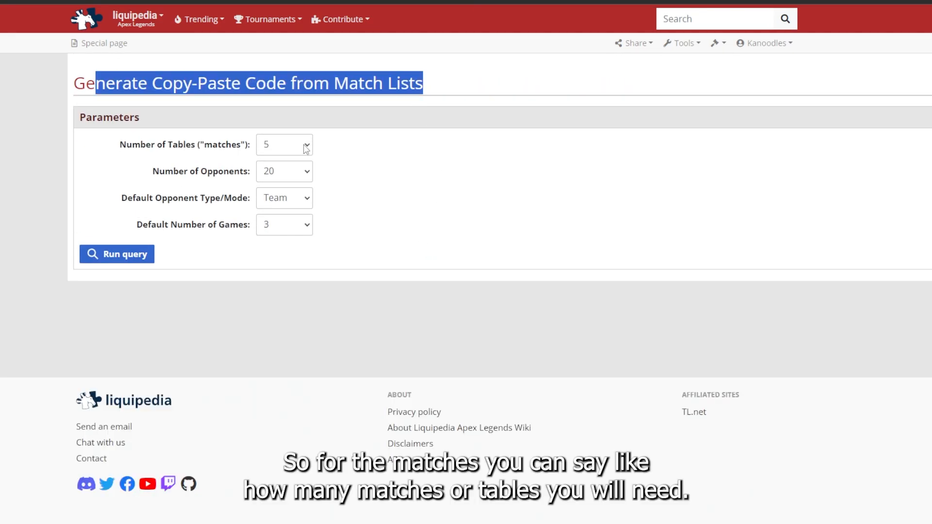
Check the Group Stage page's match tables, and set the match list generator to 6 tables and 10 opponents
{"action": "left_click", "coordinate": [304, 144]}
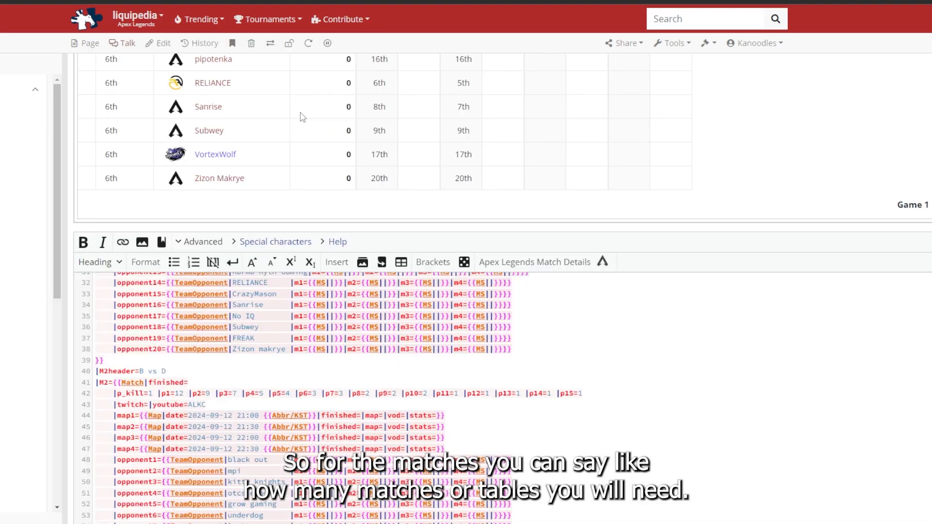
{"action": "scroll", "coordinate": [304, 118], "scroll_direction": "up", "scroll_amount": 15}
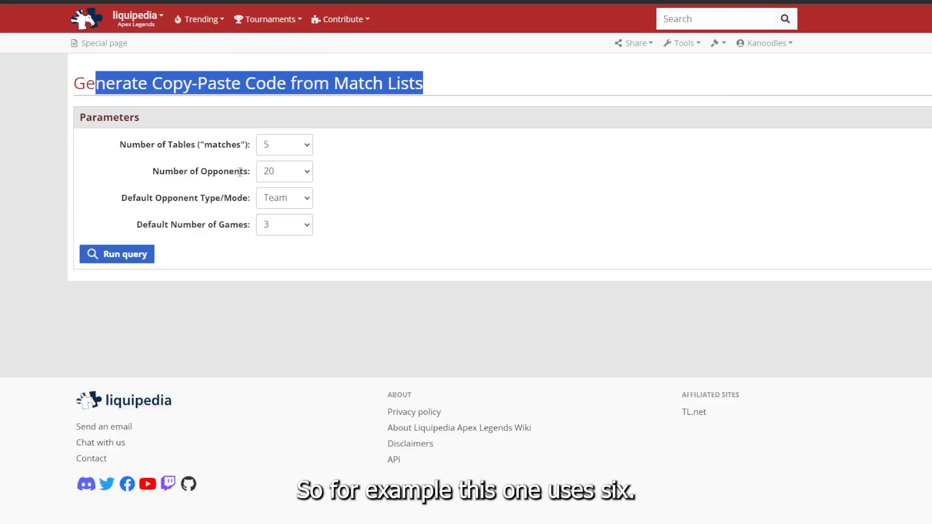
{"action": "left_click", "coordinate": [304, 144]}
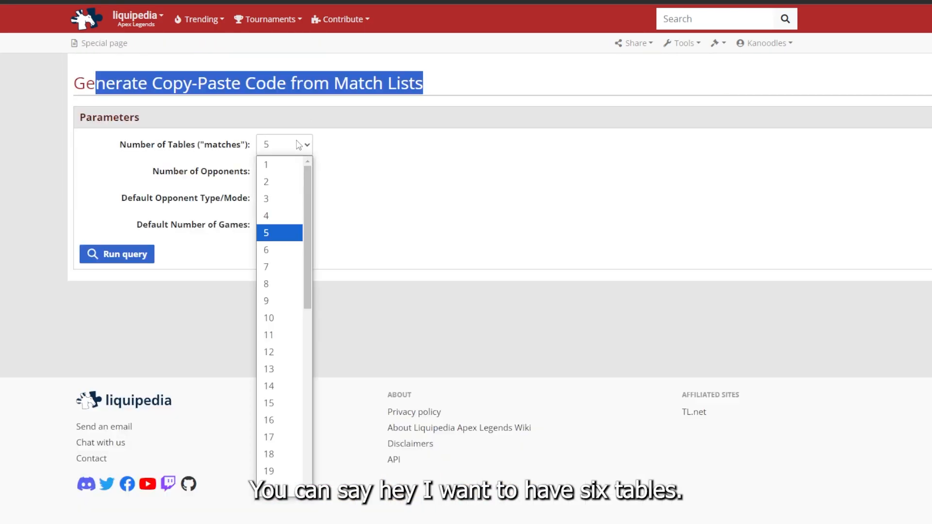
{"action": "left_click", "coordinate": [282, 250]}
{"action": "left_click", "coordinate": [305, 180]}
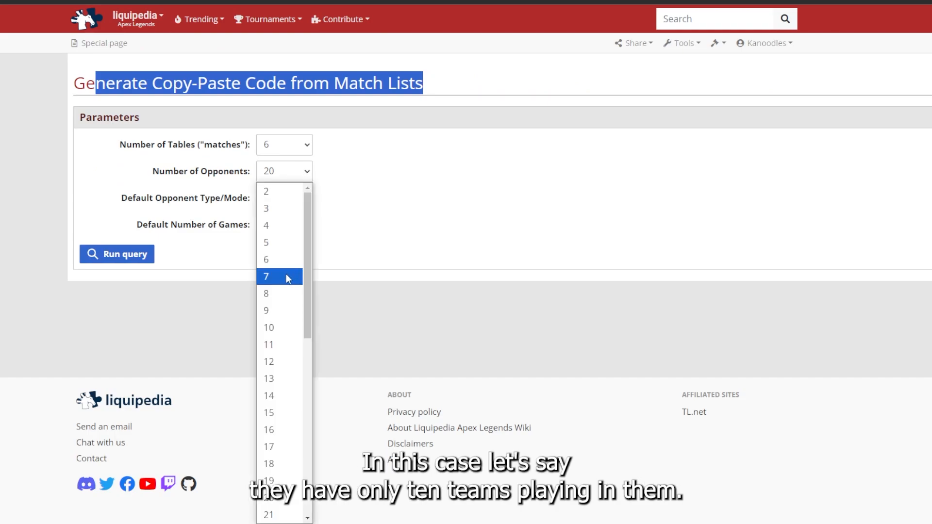
{"action": "left_click", "coordinate": [287, 327]}
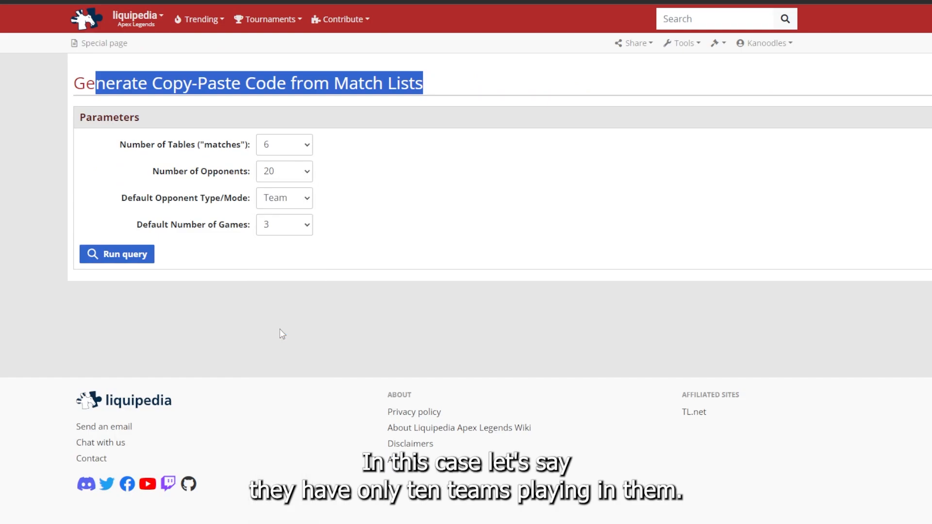
Keep Team as the default opponent type, set the default number of games to 10, and generate the match list code
{"action": "left_click", "coordinate": [300, 203]}
{"action": "left_click", "coordinate": [295, 219]}
{"action": "left_click", "coordinate": [282, 228]}
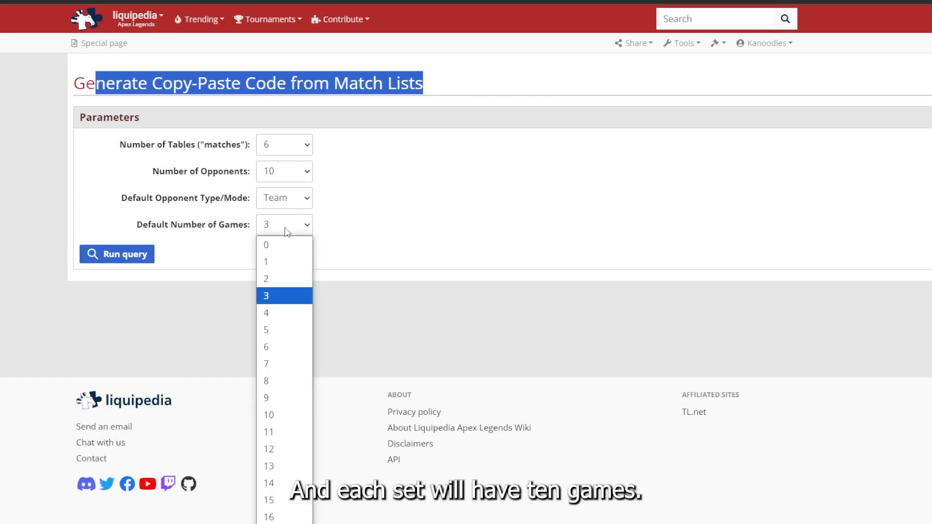
{"action": "left_click", "coordinate": [277, 414]}
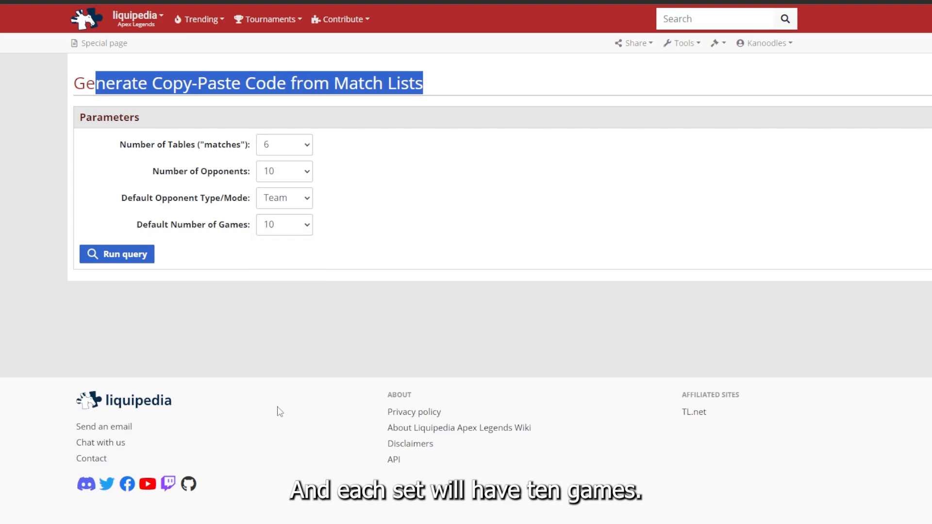
{"action": "left_click", "coordinate": [116, 259]}
Look through the generated match list code, including the map and opponent lines of each match
{"action": "scroll", "coordinate": [277, 294], "scroll_direction": "down", "scroll_amount": 5}
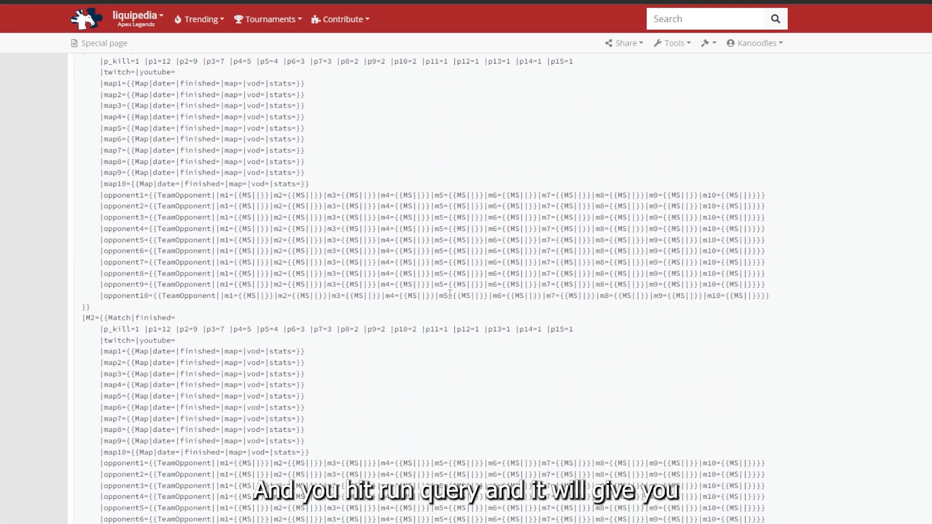
{"action": "scroll", "coordinate": [243, 228], "scroll_direction": "up", "scroll_amount": 2}
{"action": "left_click_drag", "start_coordinate": [85, 95], "coordinate": [322, 265]}
{"action": "left_click", "coordinate": [322, 265]}
{"action": "scroll", "coordinate": [218, 341], "scroll_direction": "down", "scroll_amount": 20}
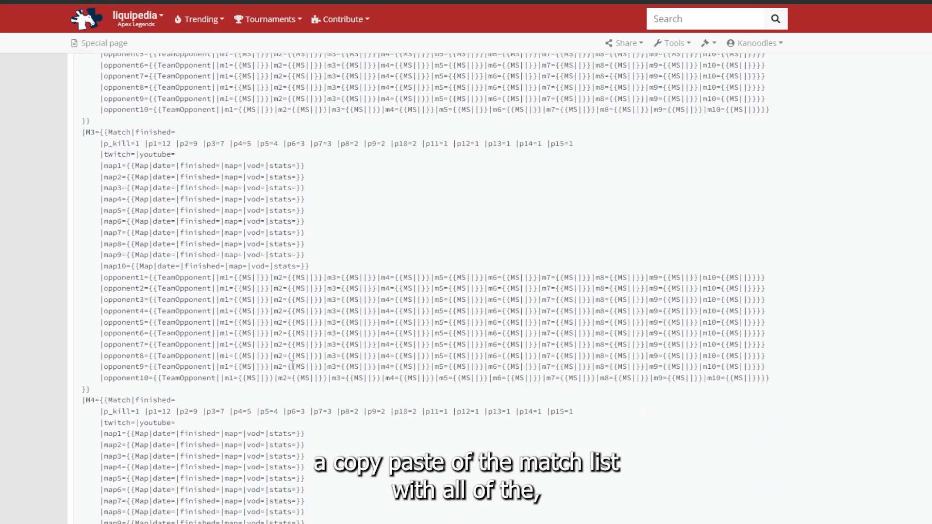
{"action": "scroll", "coordinate": [219, 341], "scroll_direction": "up", "scroll_amount": 10}
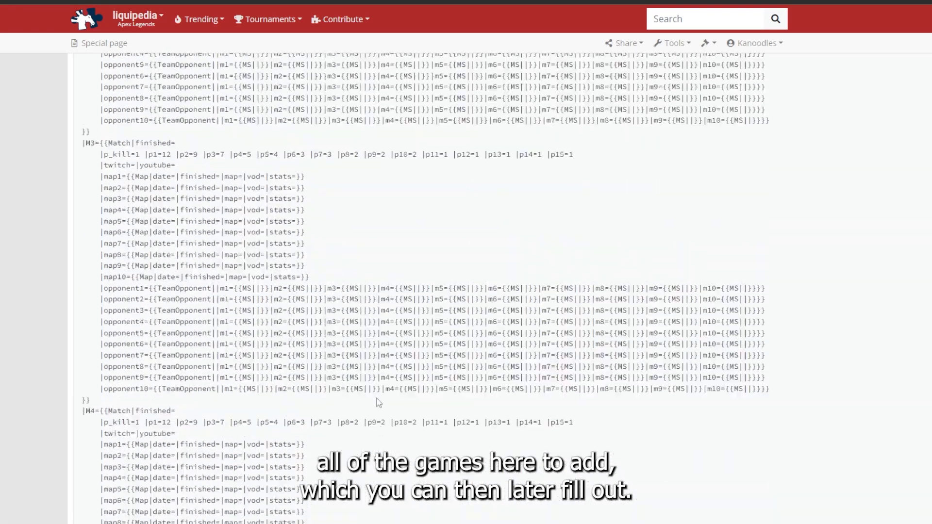
{"action": "scroll", "coordinate": [378, 397], "scroll_direction": "up", "scroll_amount": 5}
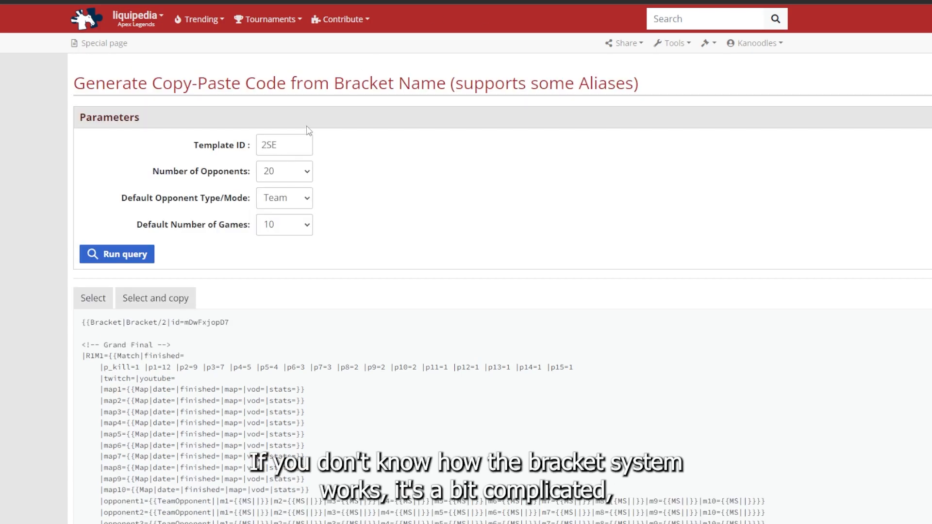
In the bracket code generator, replace the template ID with 2, generate the code, and check its Grand Final match
{"action": "left_click", "coordinate": [297, 145]}
{"action": "type", "text": "2SE"}
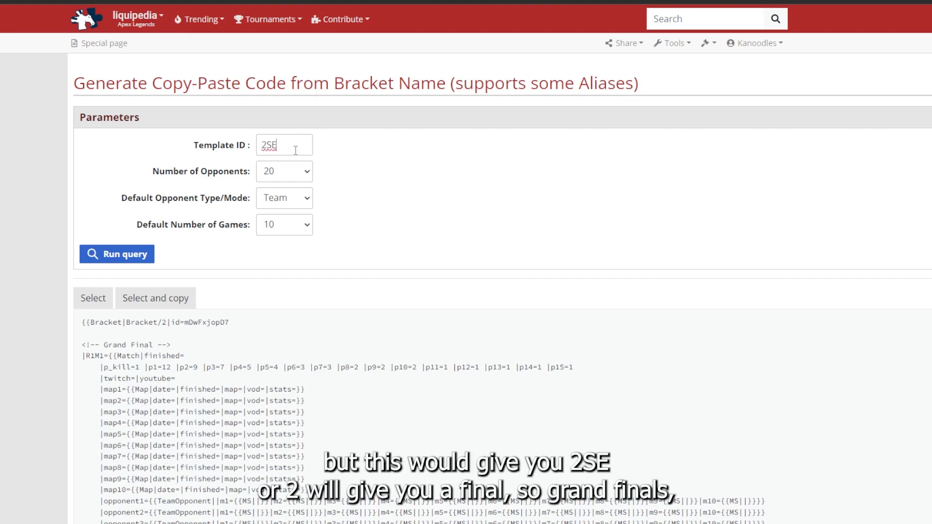
{"action": "left_click_drag", "start_coordinate": [283, 145], "coordinate": [263, 144]}
{"action": "type", "text": "2"}
{"action": "key", "text": "Escape"}
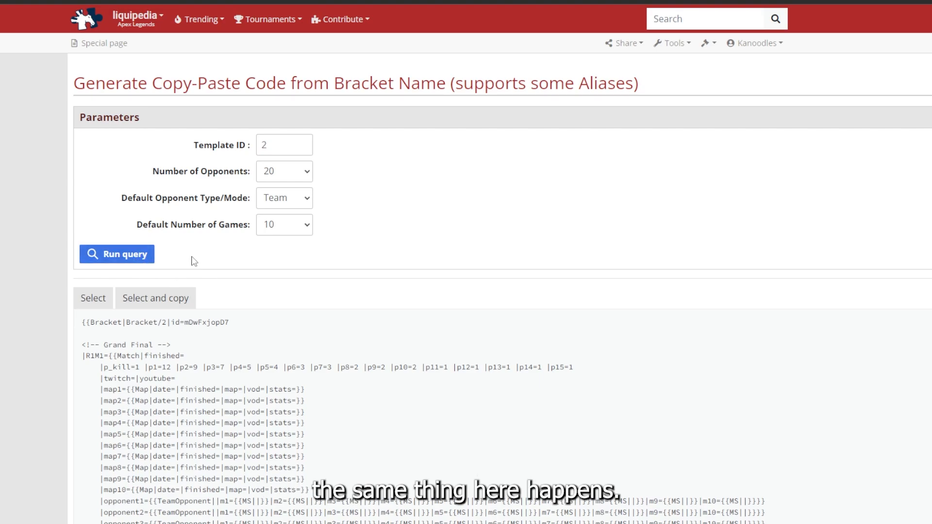
{"action": "left_click", "coordinate": [125, 254]}
{"action": "scroll", "coordinate": [222, 272], "scroll_direction": "down", "scroll_amount": 5}
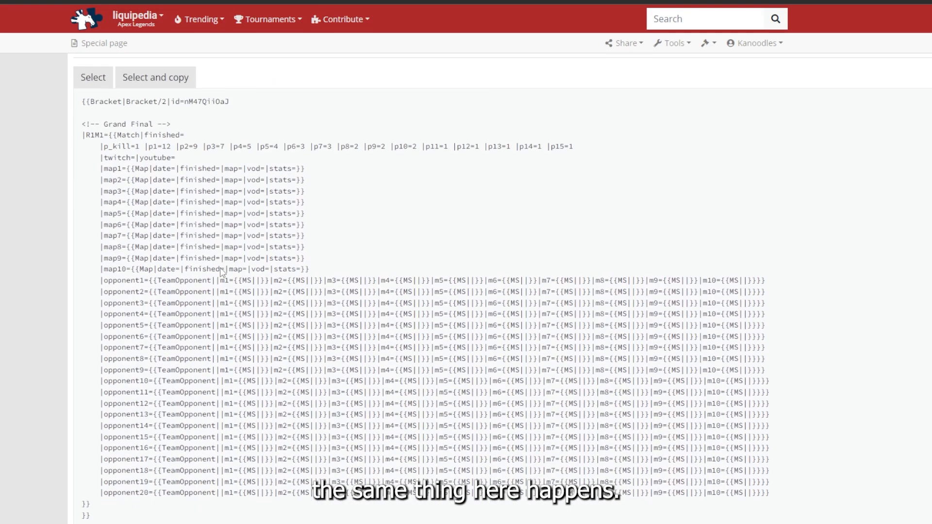
Set the bracket template ID to 4SE and generate its copy-paste code
{"action": "scroll", "coordinate": [369, 228], "scroll_direction": "up", "scroll_amount": 5}
{"action": "left_click", "coordinate": [280, 145]}
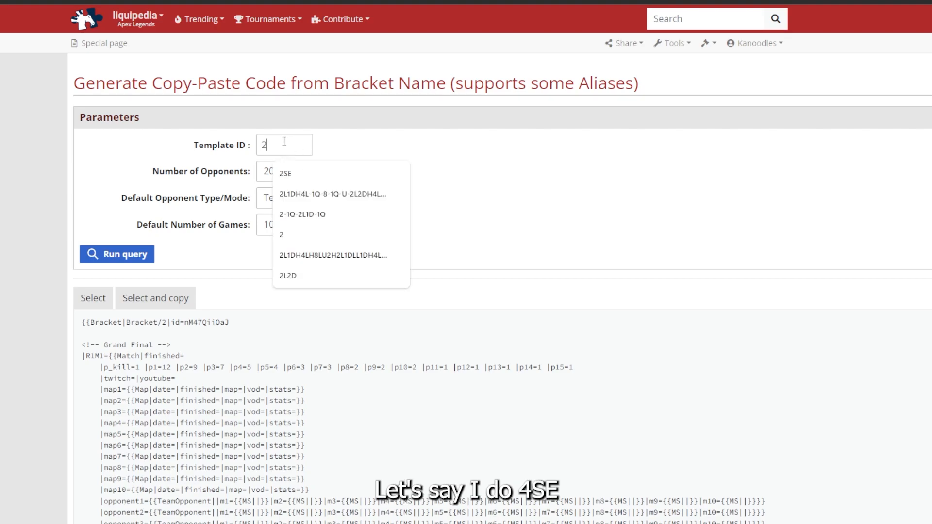
{"action": "key", "text": "BackSpace"}
{"action": "type", "text": "4SE"}
{"action": "left_click", "coordinate": [119, 254]}
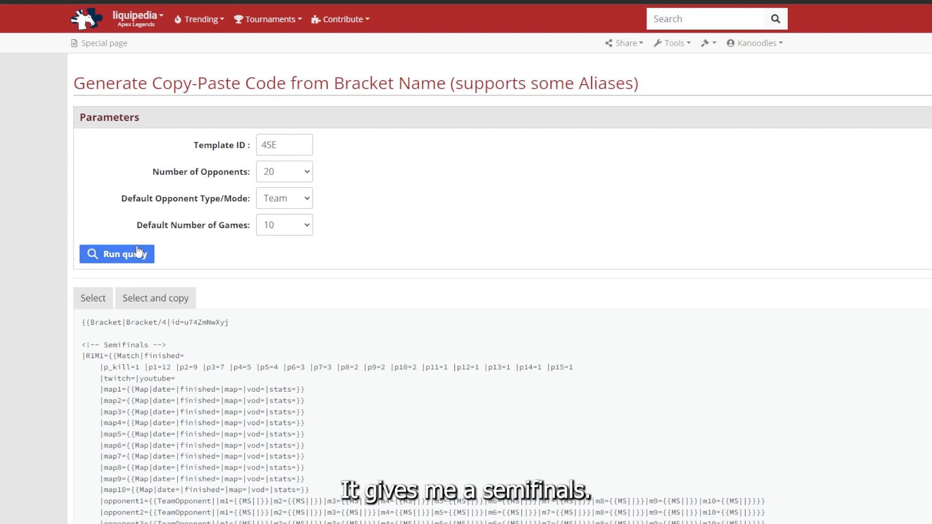
Look through the 4SE bracket code, from the Semifinals matches R1M1 and R1M2 to the Grand Final match R2M1
{"action": "scroll", "coordinate": [291, 256], "scroll_direction": "down", "scroll_amount": 5}
{"action": "scroll", "coordinate": [198, 281], "scroll_direction": "down", "scroll_amount": 6}
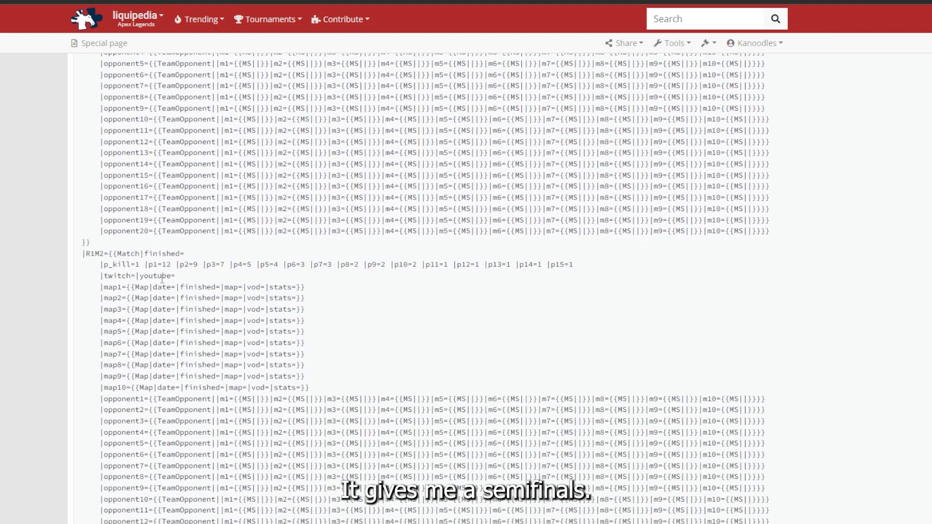
{"action": "scroll", "coordinate": [197, 281], "scroll_direction": "down", "scroll_amount": 9}
{"action": "left_click_drag", "start_coordinate": [306, 363], "coordinate": [308, 351]}
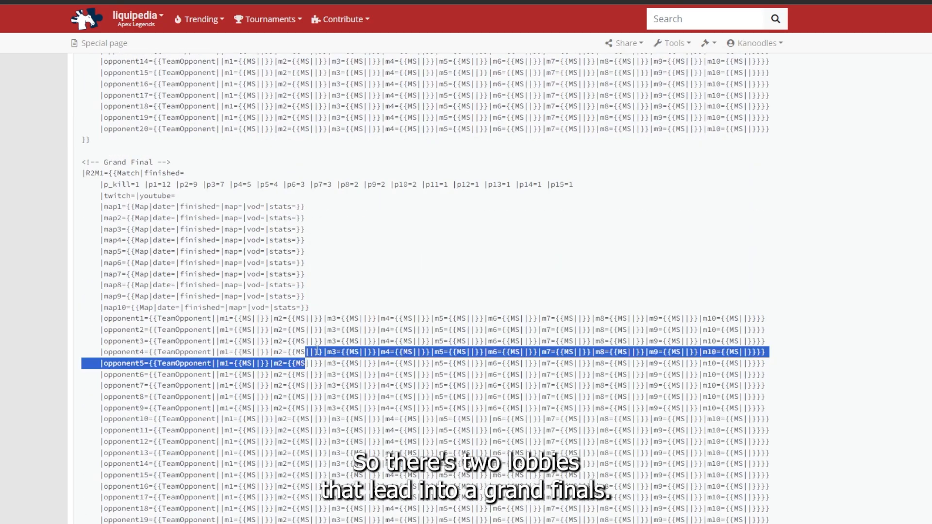
{"action": "scroll", "coordinate": [445, 301], "scroll_direction": "up", "scroll_amount": 8}
{"action": "scroll", "coordinate": [374, 321], "scroll_direction": "up", "scroll_amount": 7}
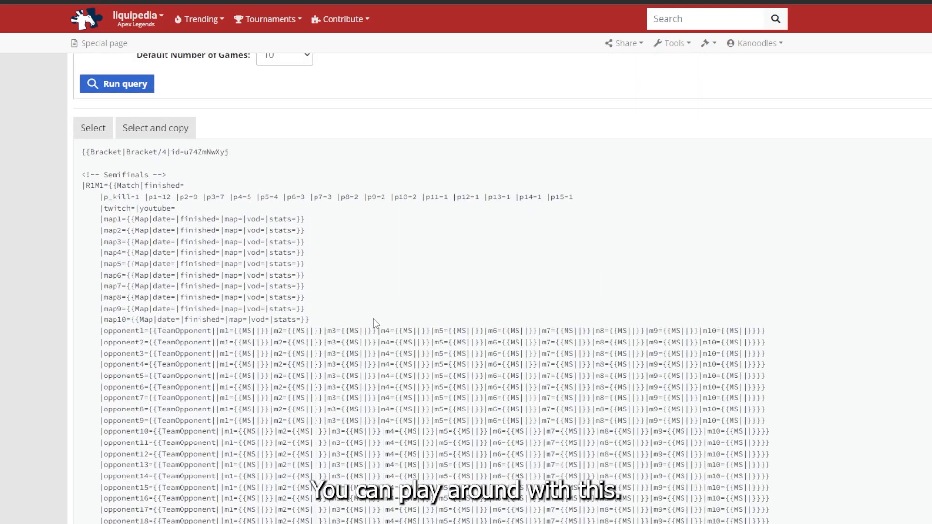
{"action": "scroll", "coordinate": [374, 319], "scroll_direction": "up", "scroll_amount": 3}
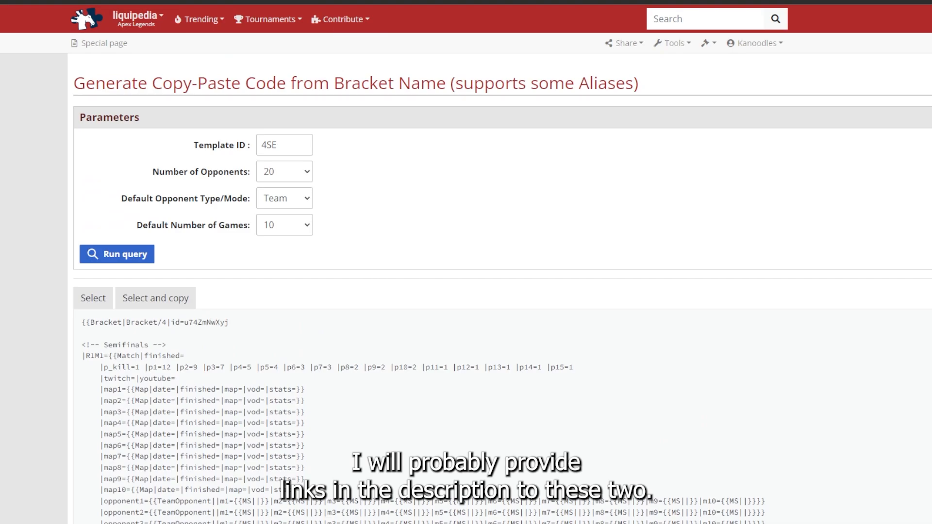
{"action": "scroll", "coordinate": [332, 187], "scroll_direction": "down", "scroll_amount": 11}
{"action": "scroll", "coordinate": [351, 211], "scroll_direction": "up", "scroll_amount": 11}
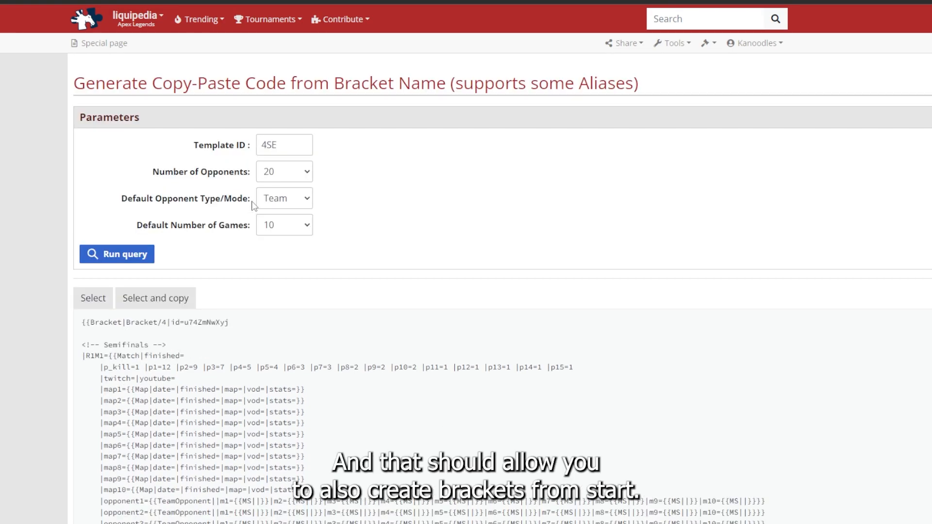
{"action": "scroll", "coordinate": [271, 245], "scroll_direction": "down", "scroll_amount": 2}
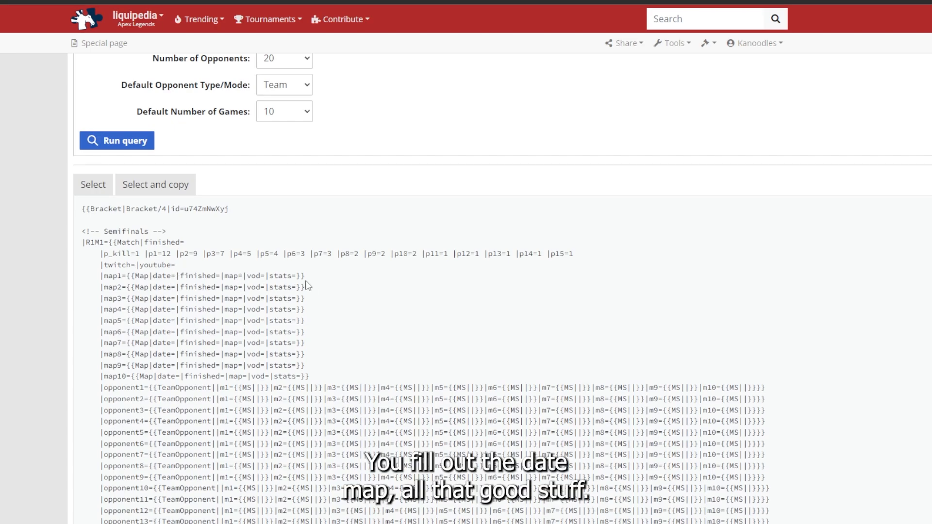
{"action": "scroll", "coordinate": [350, 284], "scroll_direction": "down", "scroll_amount": 2}
{"action": "scroll", "coordinate": [350, 283], "scroll_direction": "down", "scroll_amount": 7}
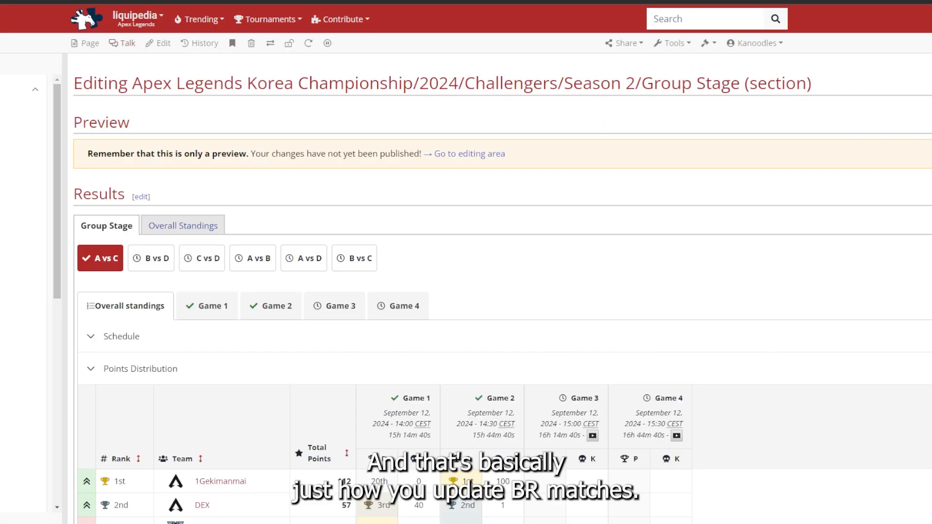
Return to the Group Stage section preview and examine the A vs C overall standings with their per-game placements and kills
{"action": "scroll", "coordinate": [414, 214], "scroll_direction": "down", "scroll_amount": 1}
{"action": "scroll", "coordinate": [414, 214], "scroll_direction": "down", "scroll_amount": 2}
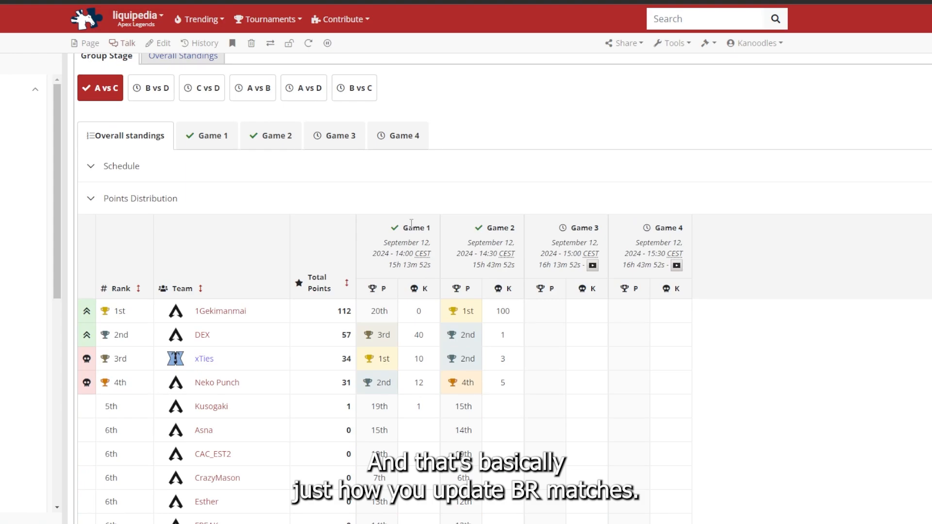
{"action": "scroll", "coordinate": [411, 223], "scroll_direction": "down", "scroll_amount": 1}
{"action": "scroll", "coordinate": [194, 188], "scroll_direction": "down", "scroll_amount": 5}
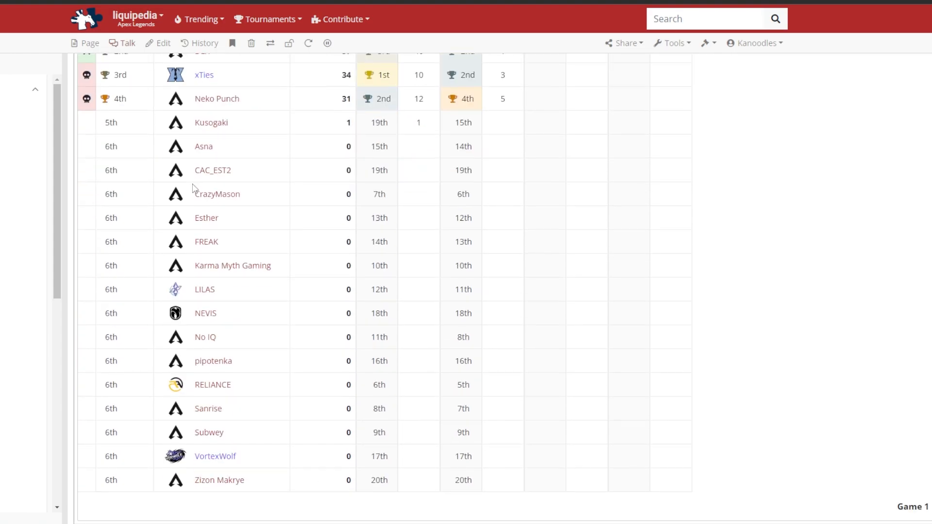
{"action": "scroll", "coordinate": [194, 189], "scroll_direction": "up", "scroll_amount": 1}
{"action": "scroll", "coordinate": [200, 240], "scroll_direction": "up", "scroll_amount": 2}
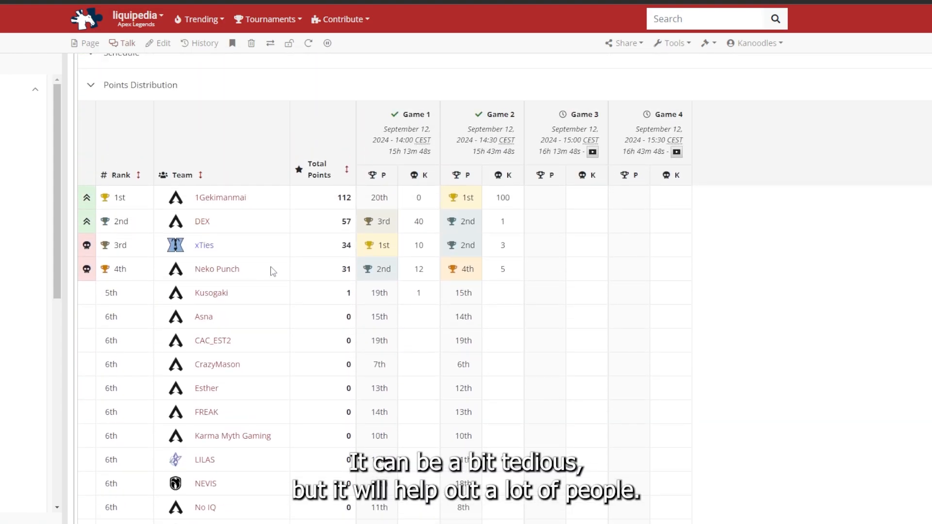
{"action": "scroll", "coordinate": [318, 288], "scroll_direction": "down", "scroll_amount": 1}
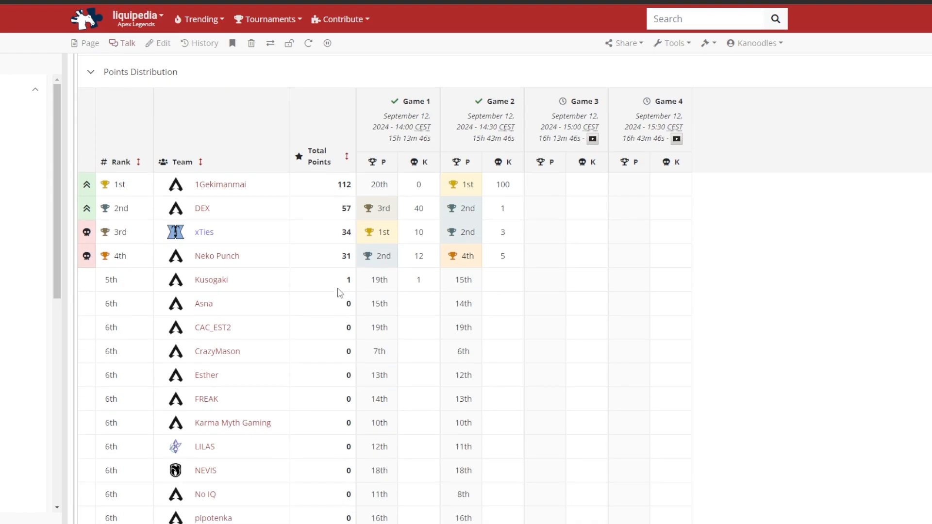